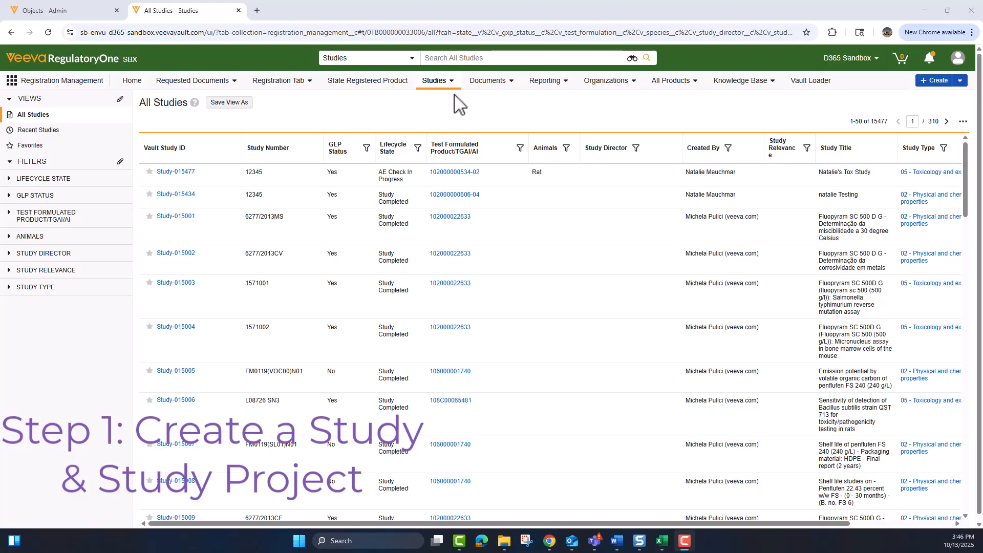
# Start a new Endpoint Study and fill Study Project with an existing project from the lookup.
pyautogui.click(962, 82)
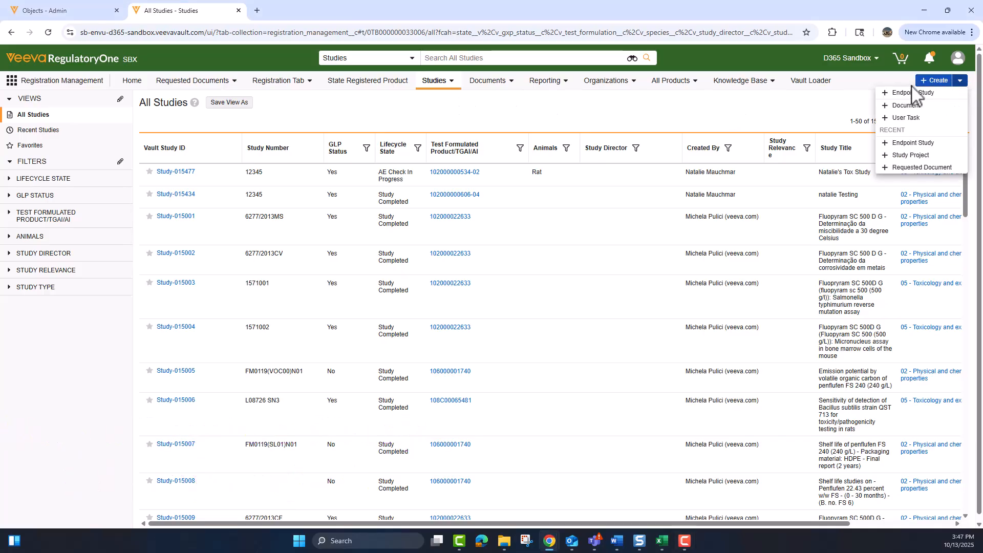
pyautogui.click(915, 94)
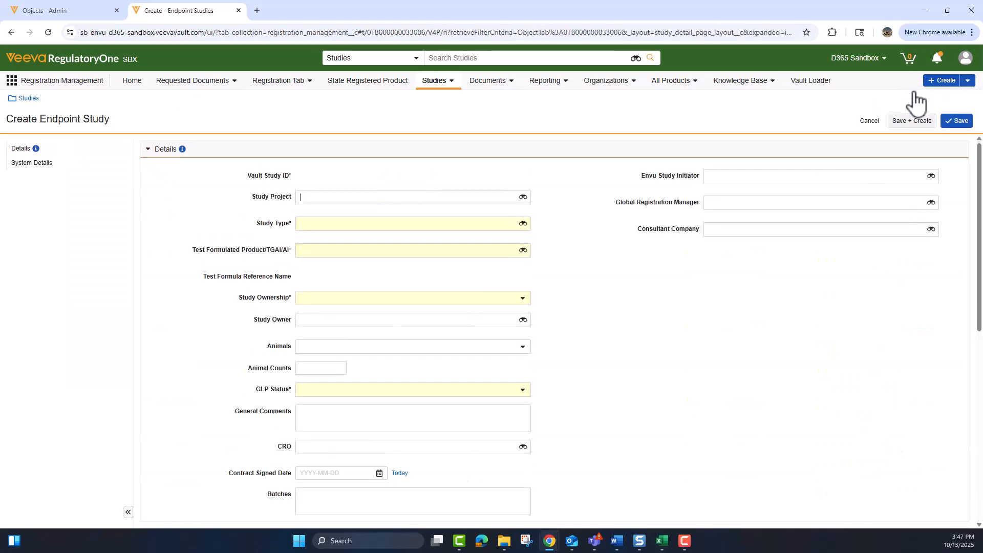
pyautogui.click(311, 197)
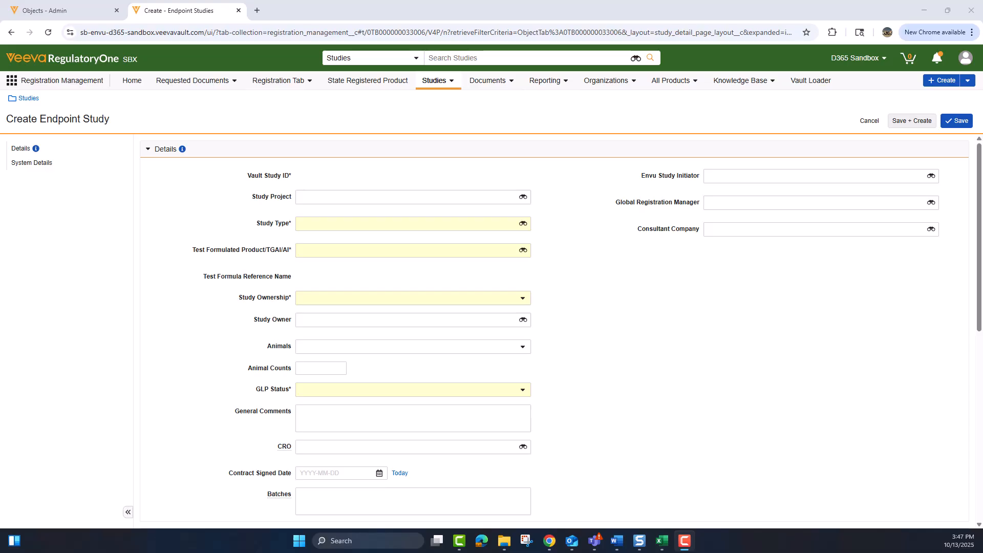
pyautogui.click(523, 197)
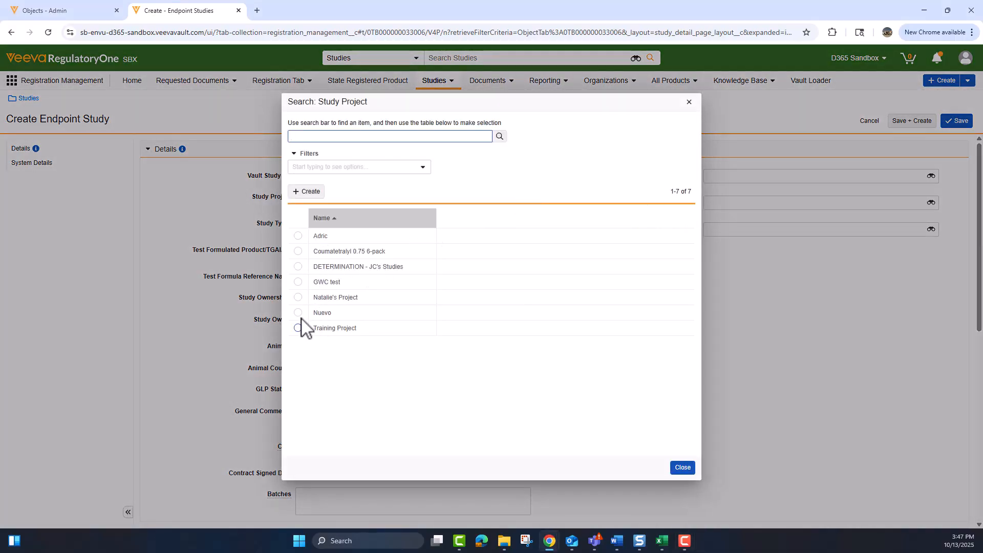
pyautogui.click(299, 297)
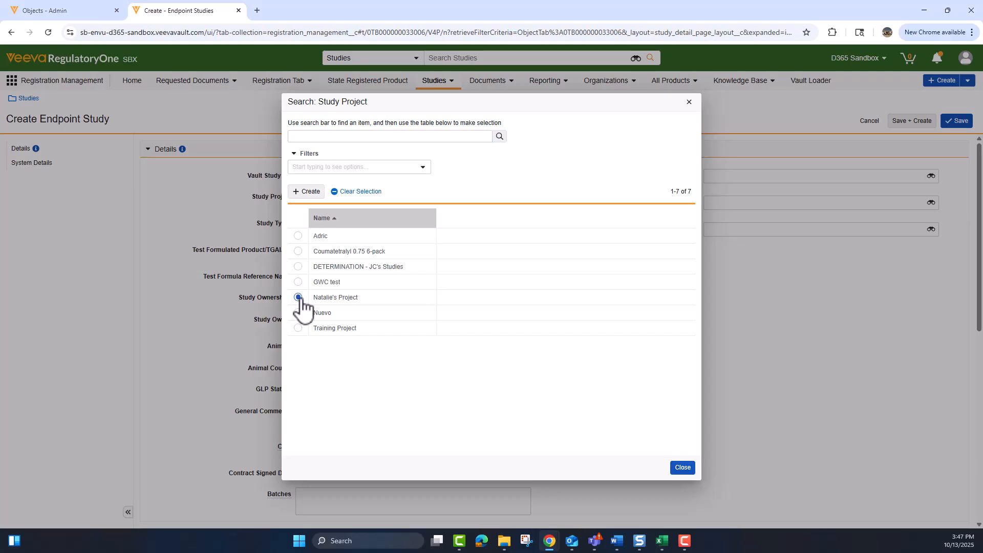
pyautogui.click(683, 468)
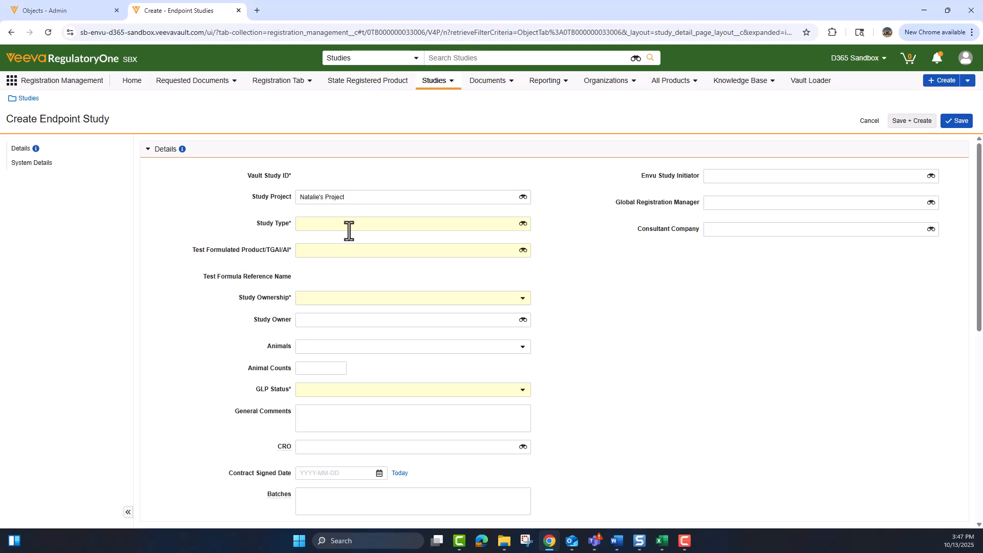
pyautogui.click(523, 197)
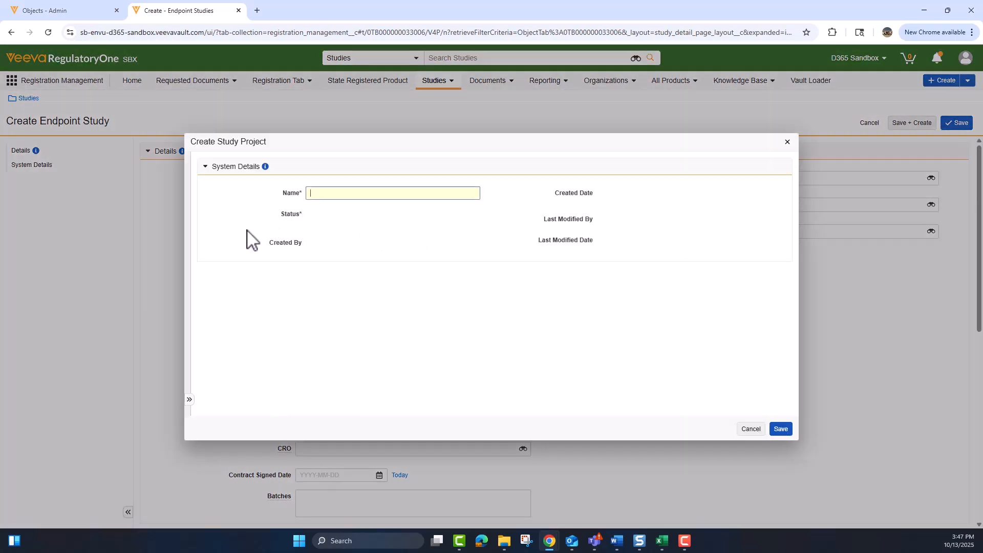
pyautogui.click(752, 430)
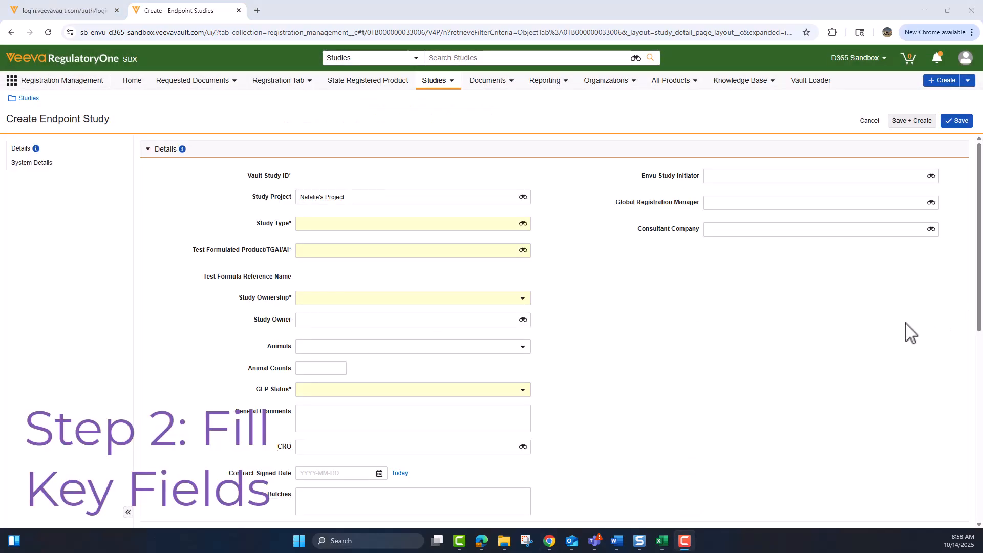
# Set the Study Type to 02 - Physical and chemical properties.
pyautogui.click(330, 224)
pyautogui.click(344, 262)
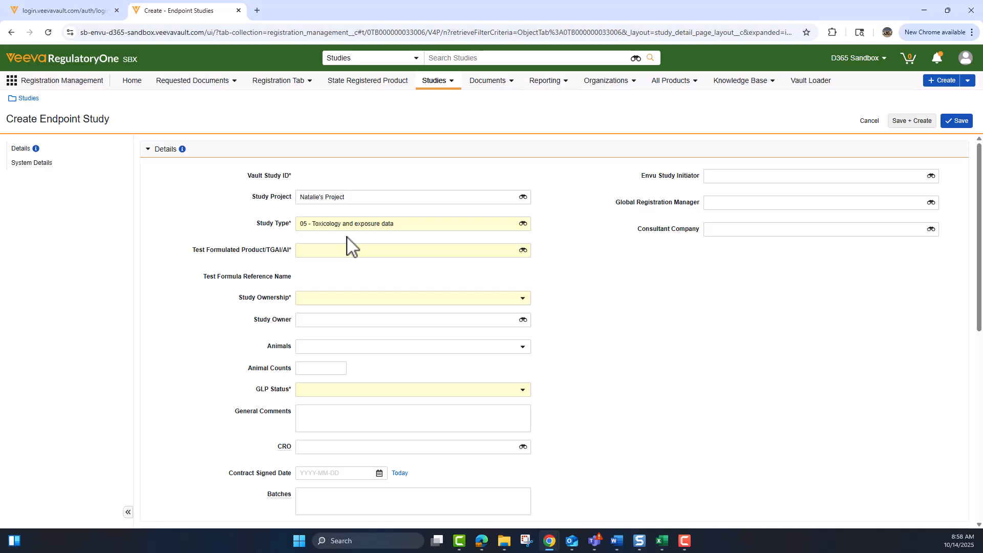
pyautogui.click(393, 228)
pyautogui.click(382, 260)
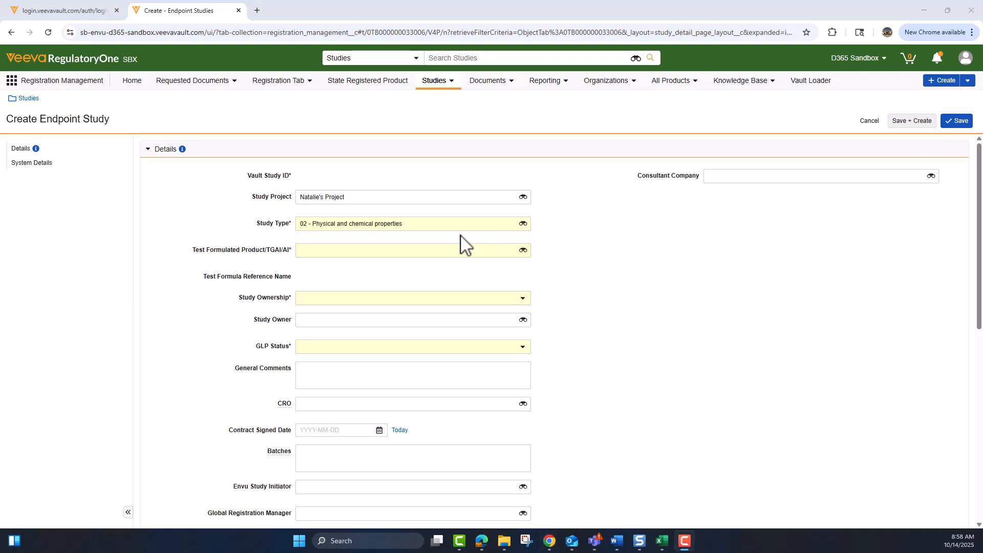
pyautogui.click(417, 251)
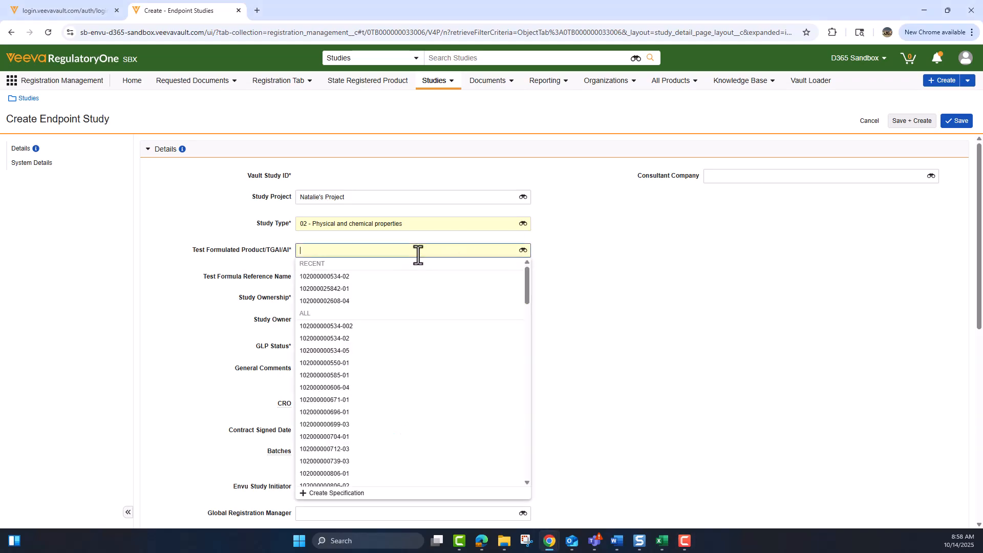
pyautogui.click(368, 278)
pyautogui.click(340, 297)
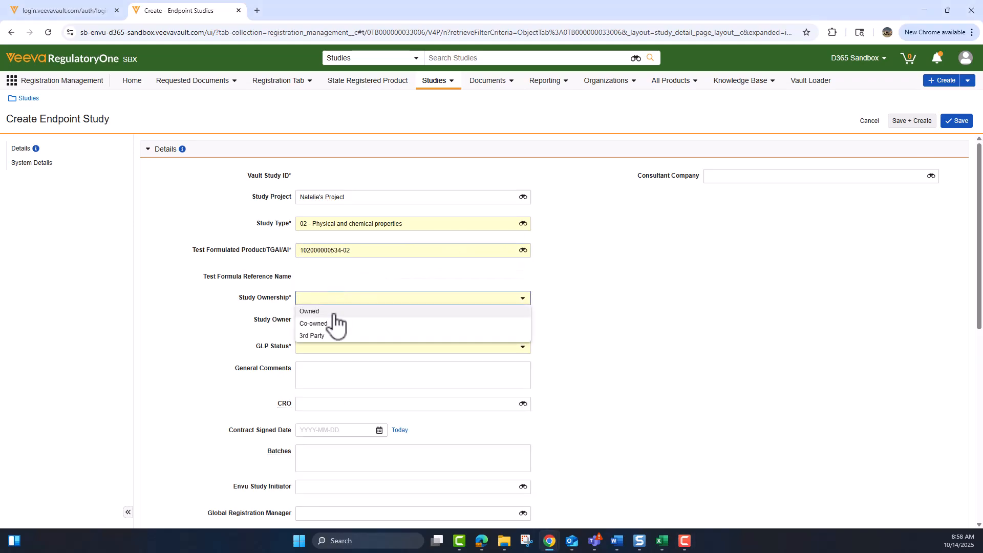
pyautogui.click(334, 314)
pyautogui.click(333, 320)
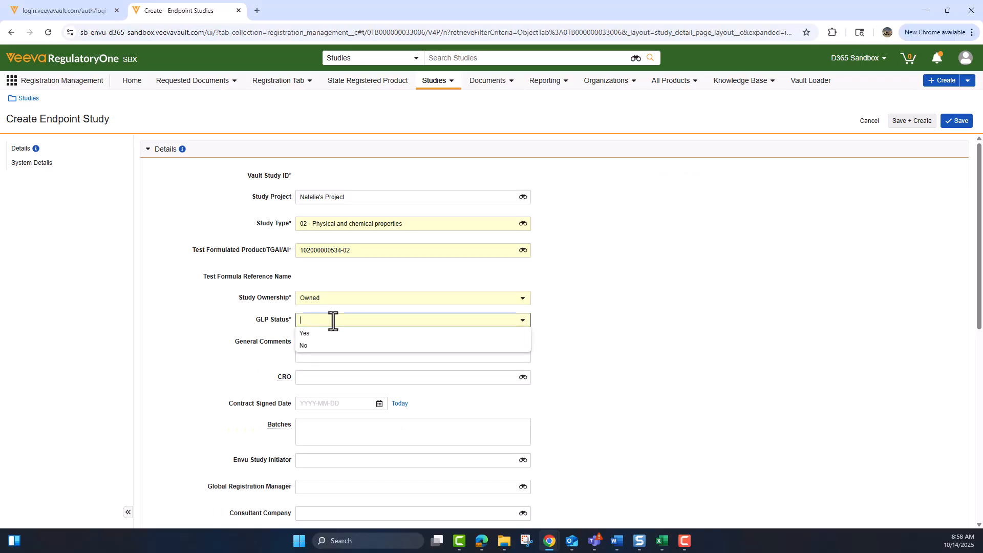
pyautogui.click(334, 338)
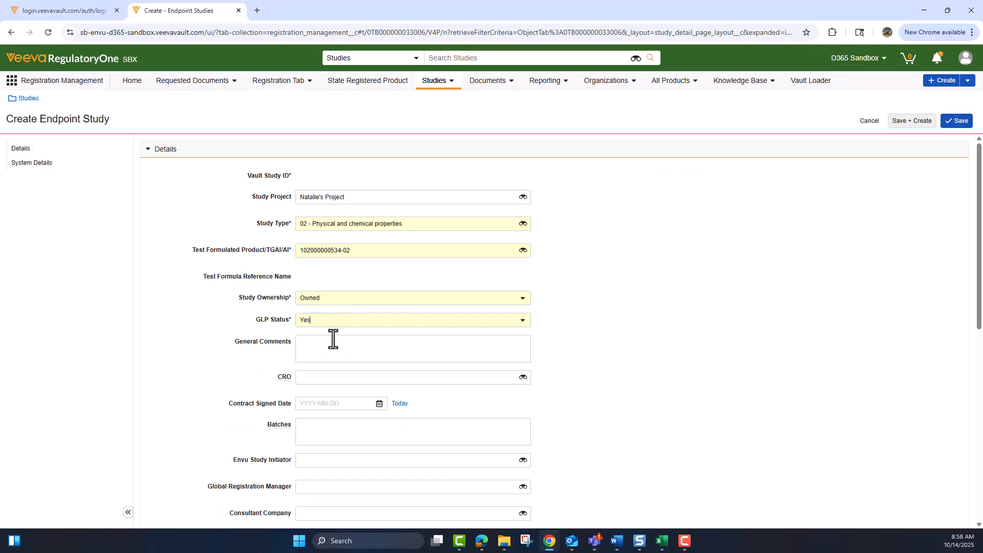
pyautogui.scroll(-2, 336, 341)
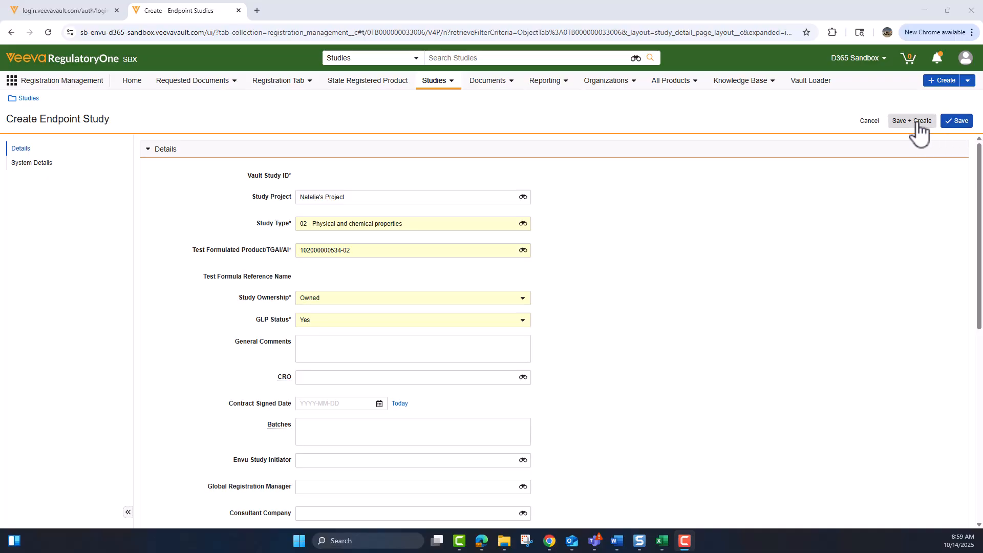
# Save the study as Study-015478 and add endpoints 02.05.01 Melting Point and 02.05.05 Boiling Point.
pyautogui.click(967, 128)
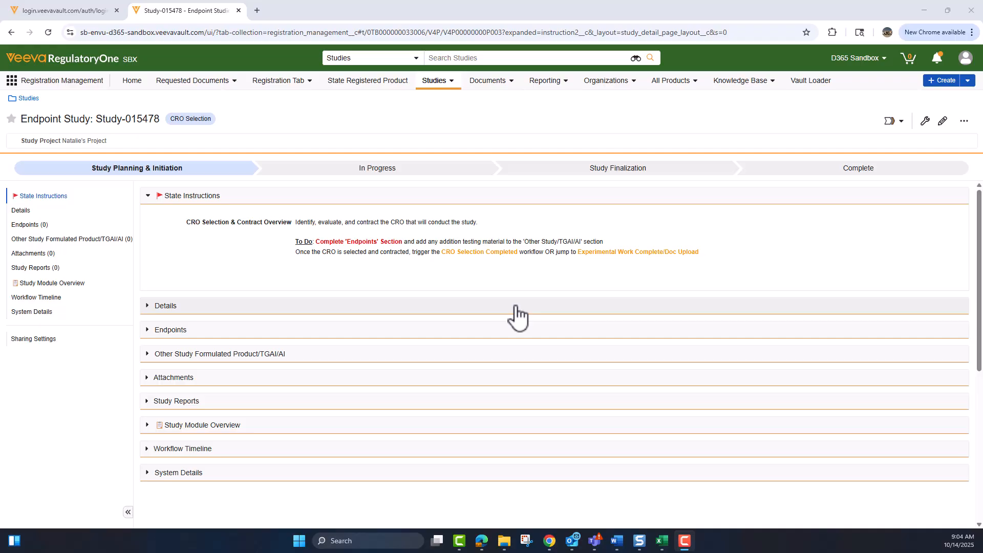
pyautogui.click(20, 225)
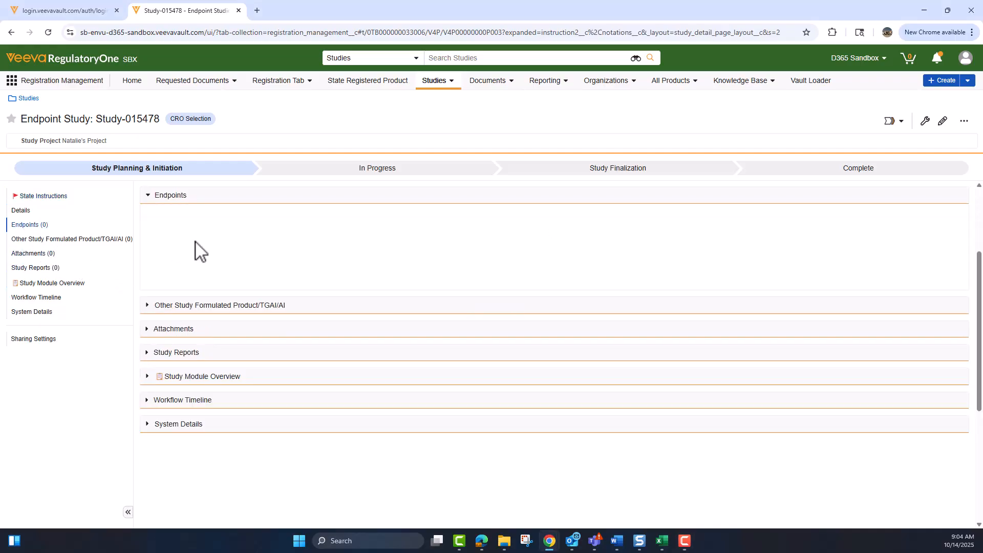
pyautogui.click(159, 218)
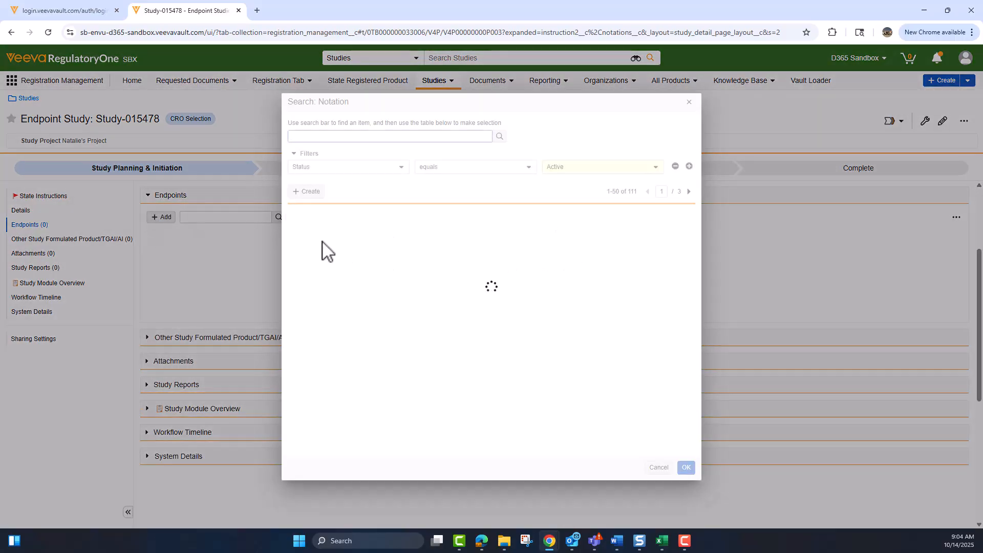
pyautogui.click(299, 252)
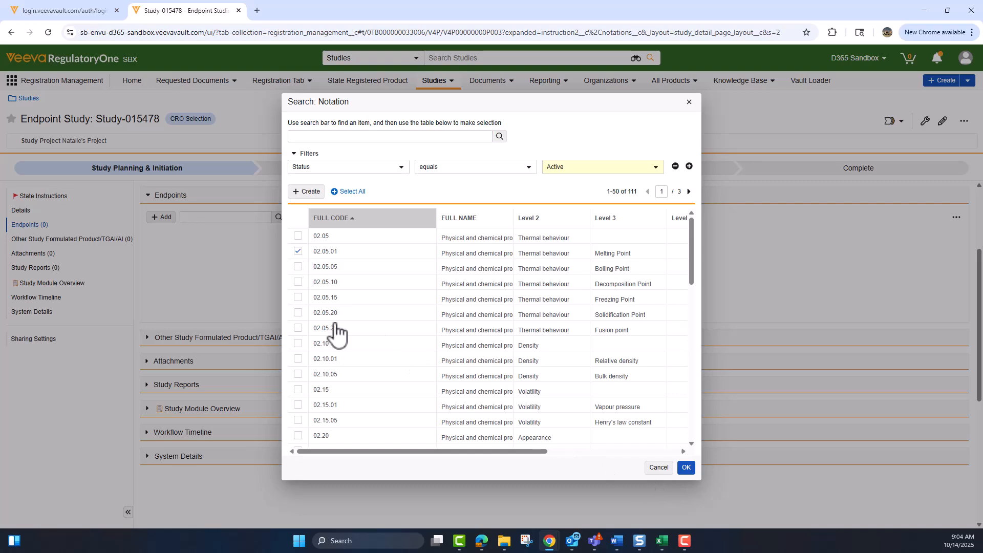
pyautogui.click(298, 267)
pyautogui.click(686, 468)
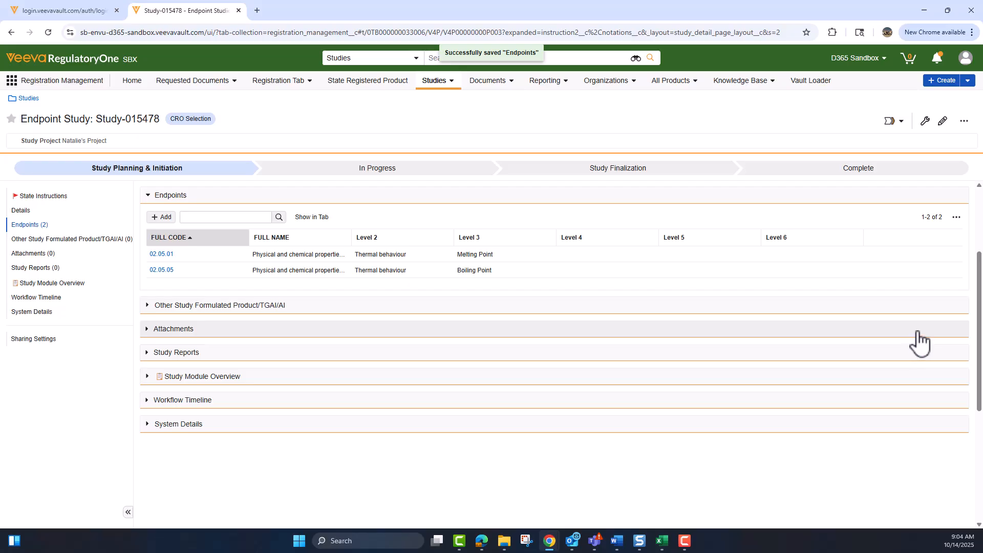
# Complete CRO Selection with Eurofins Agroscience Services Ecotox as CRO, contract signed 2025-10-08.
pyautogui.click(902, 121)
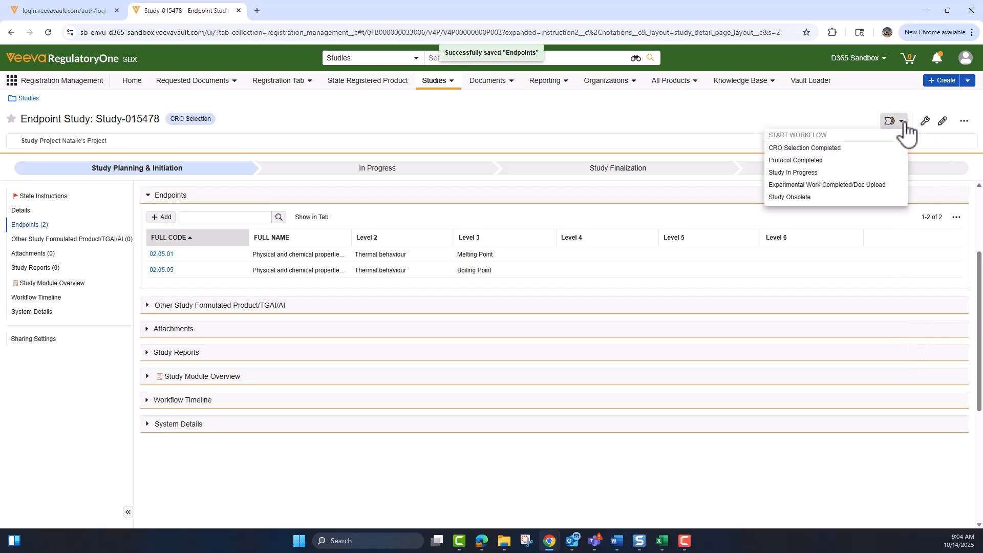
pyautogui.click(851, 148)
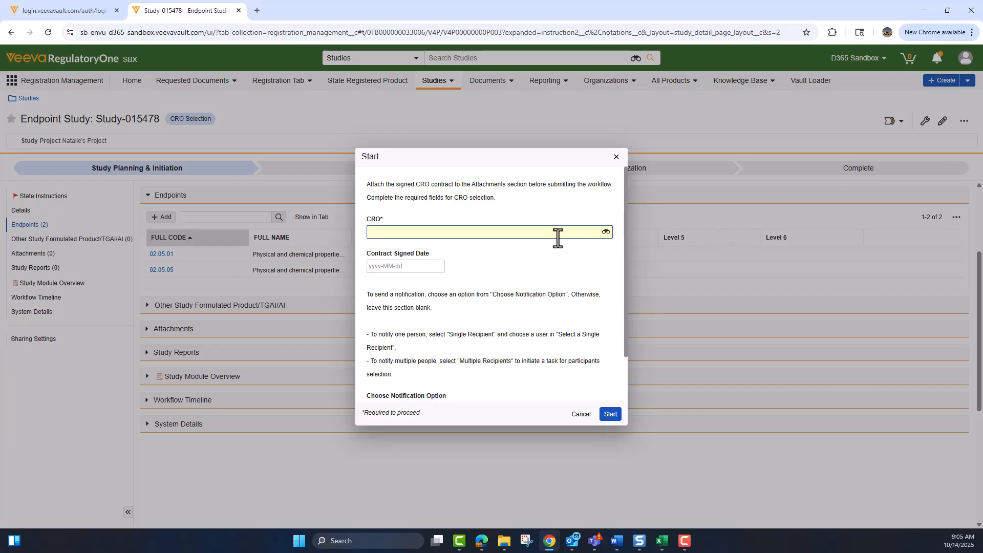
pyautogui.click(469, 229)
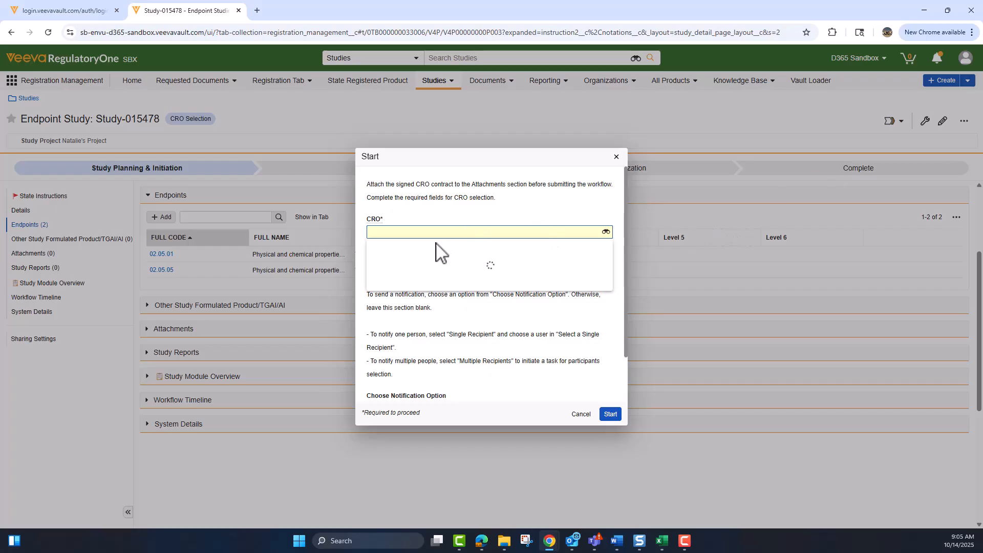
pyautogui.click(423, 260)
pyautogui.click(403, 266)
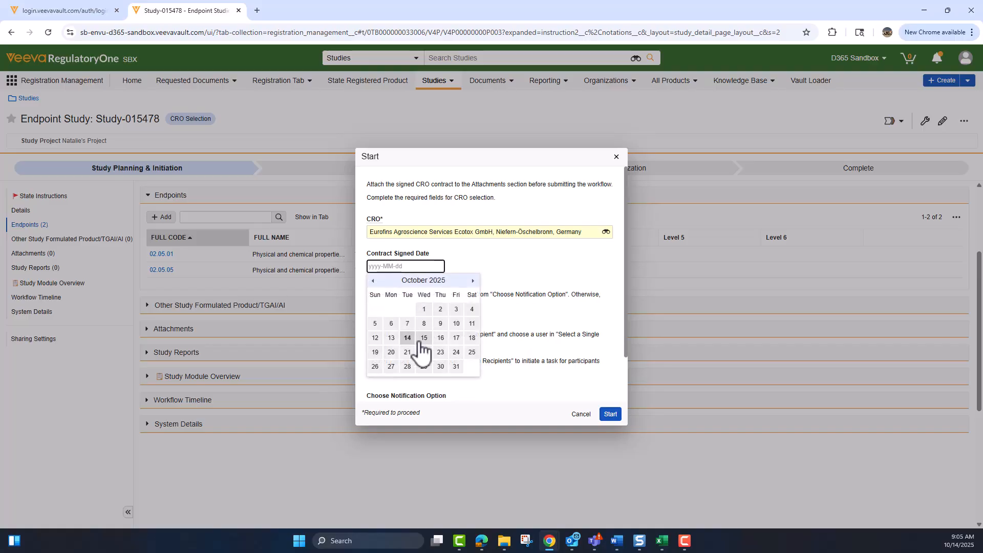
pyautogui.click(424, 323)
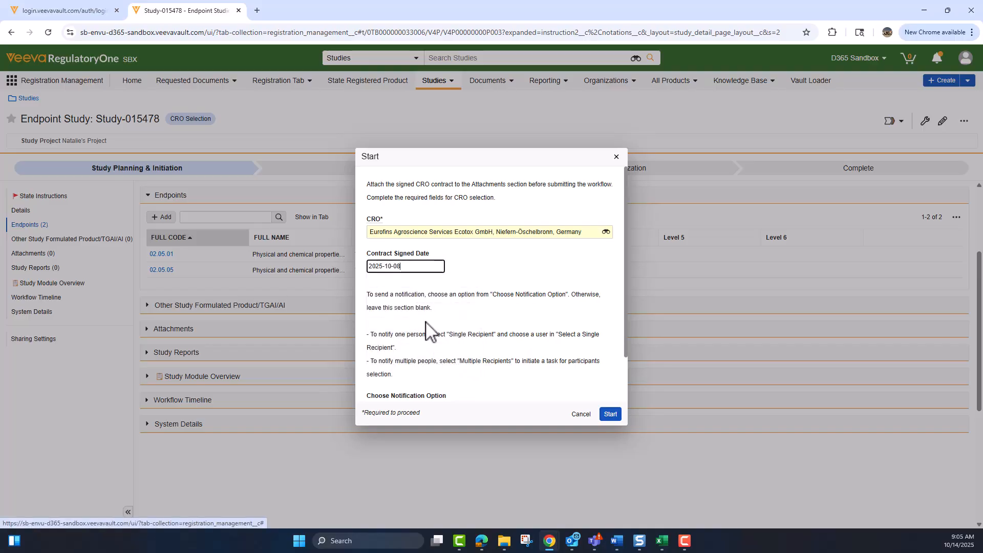
pyautogui.scroll(-1, 427, 328)
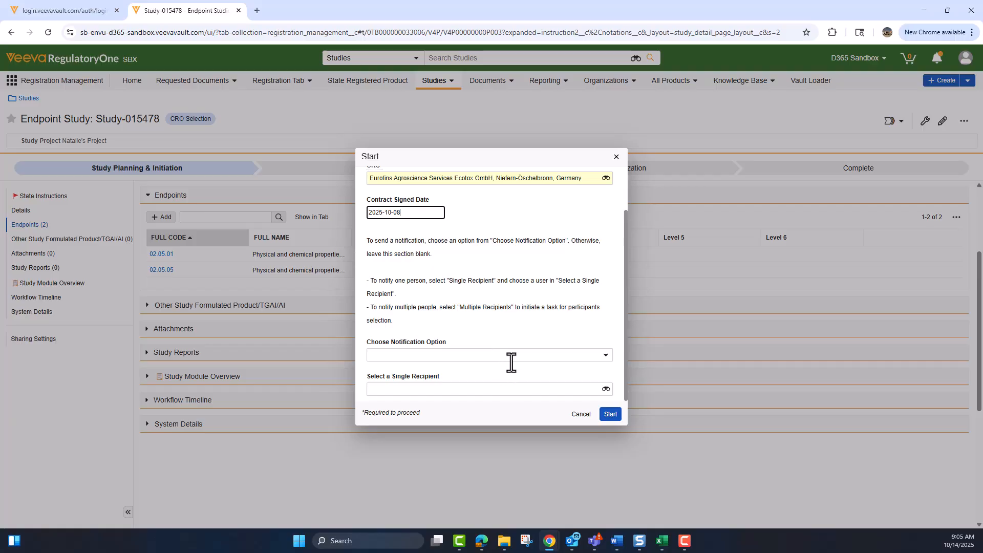
pyautogui.click(614, 416)
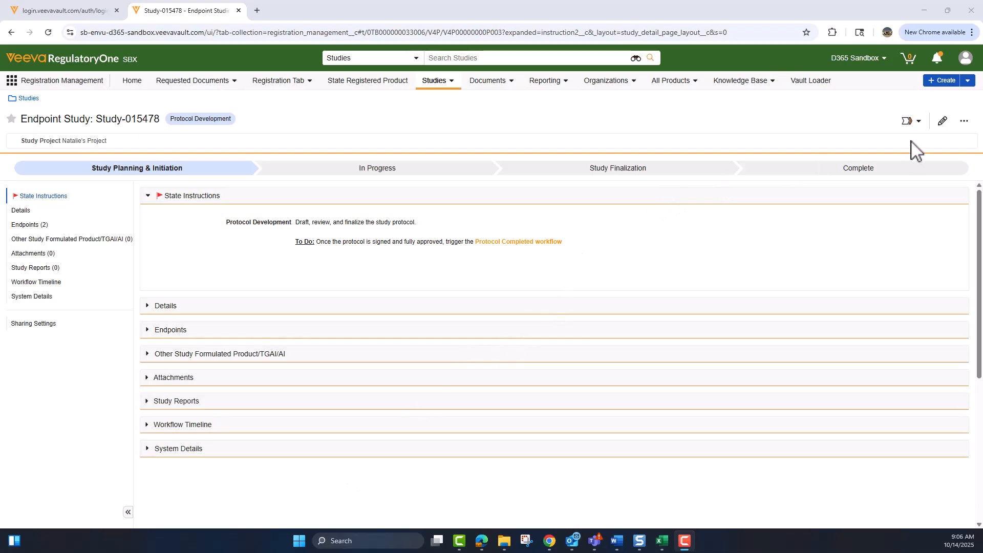
# Run Protocol Completed with planned start date 2025-11-06 and study number 1234.
pyautogui.click(919, 123)
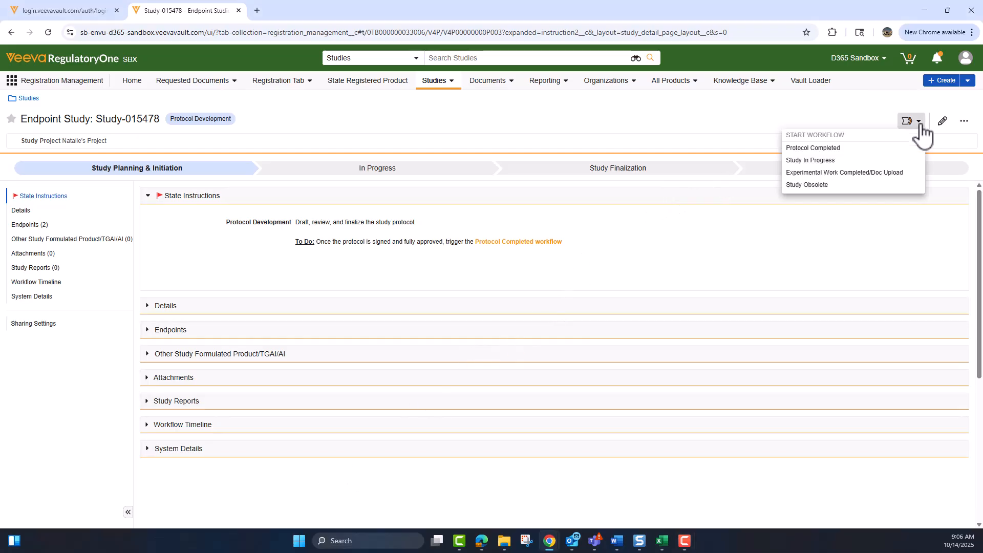
pyautogui.click(849, 148)
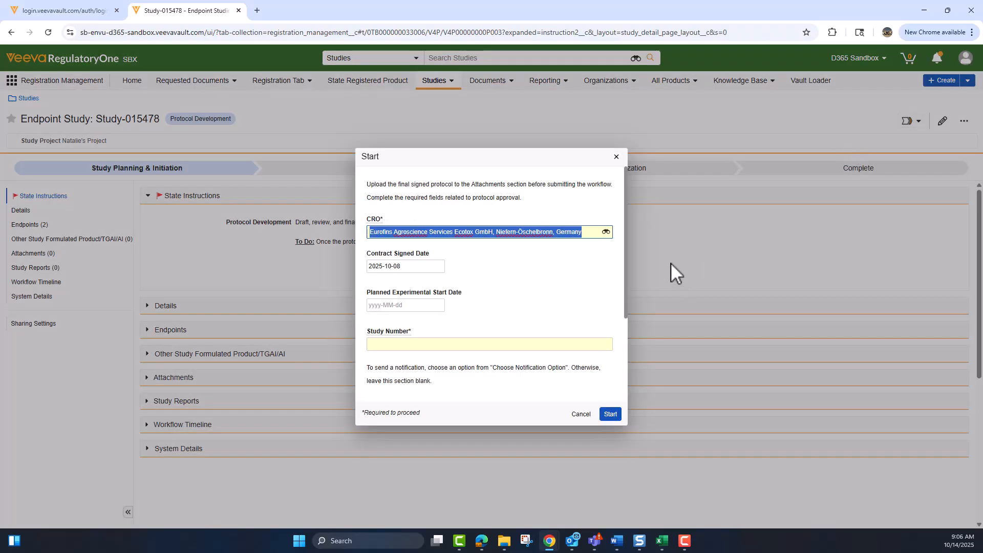
pyautogui.click(426, 309)
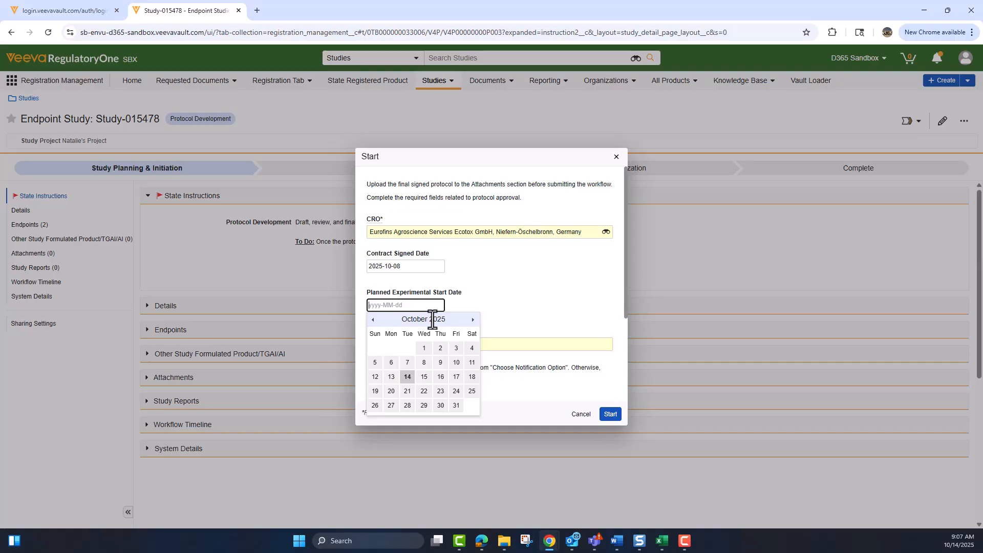
pyautogui.click(473, 319)
pyautogui.click(440, 362)
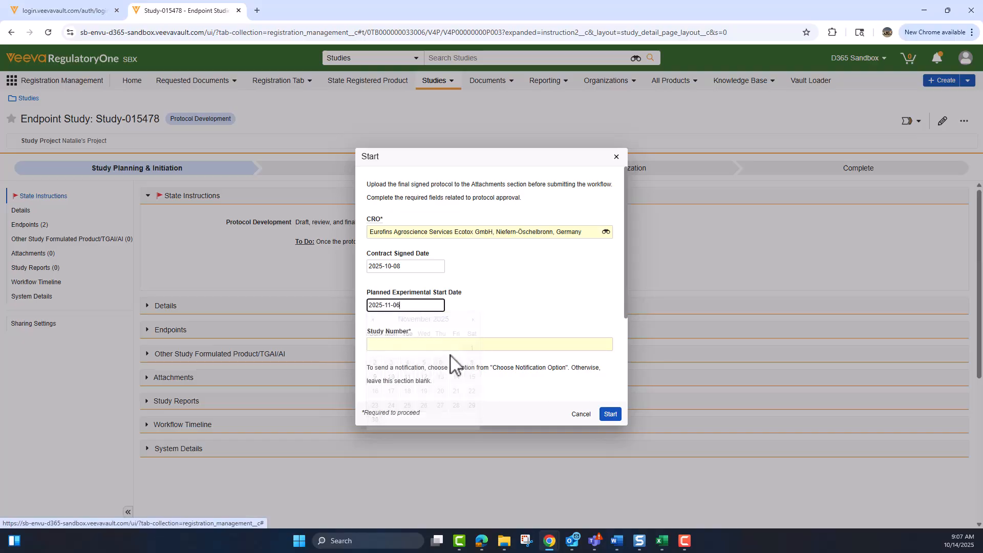
pyautogui.click(463, 345)
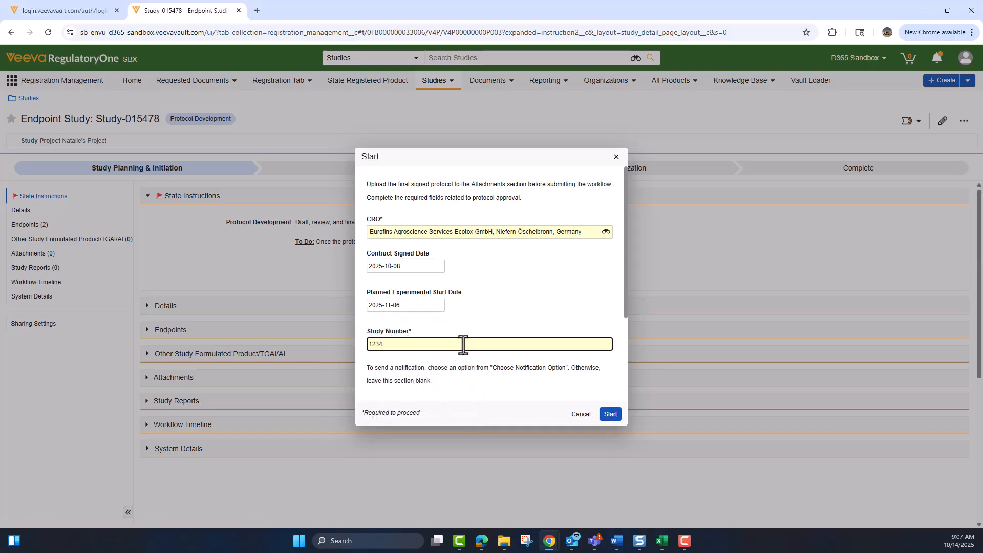
pyautogui.scroll(-3, 463, 344)
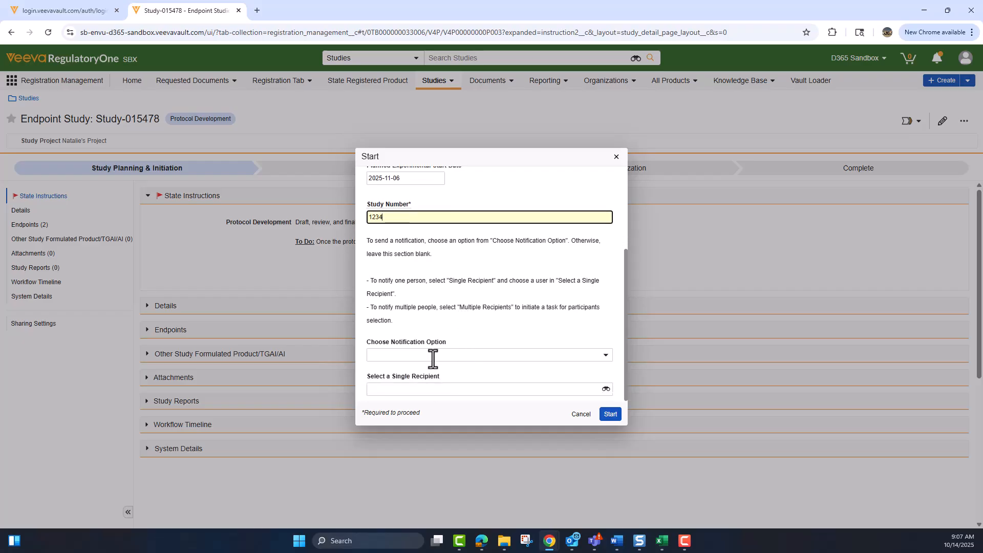
pyautogui.click(611, 415)
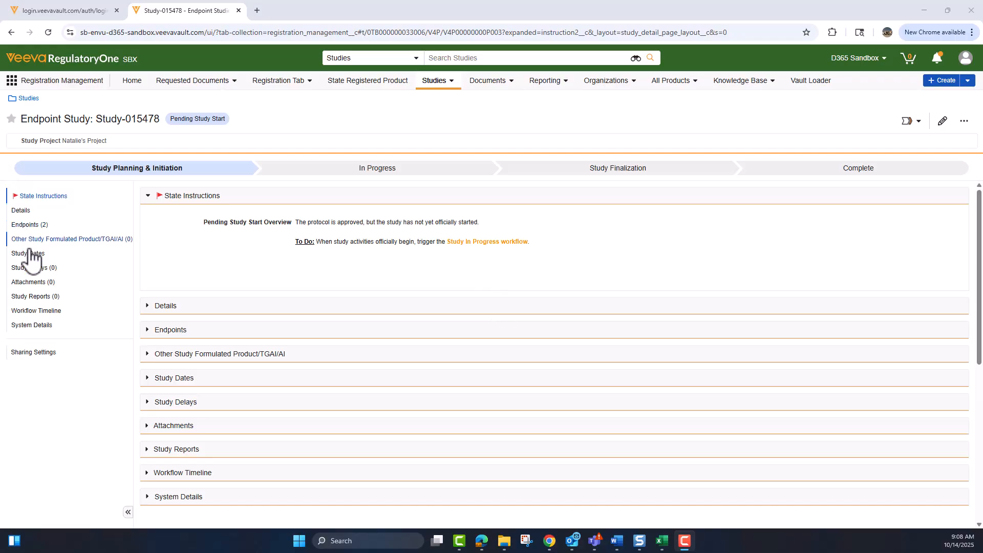
# Launch the Study In Progress workflow with actual experimental start date 2025-11-20.
pyautogui.click(29, 268)
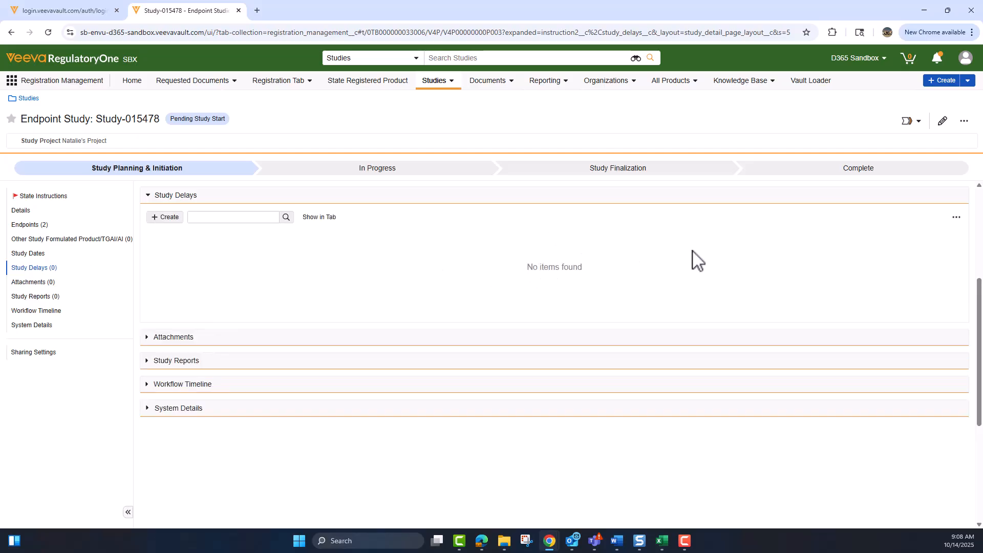
pyautogui.scroll(3, 697, 260)
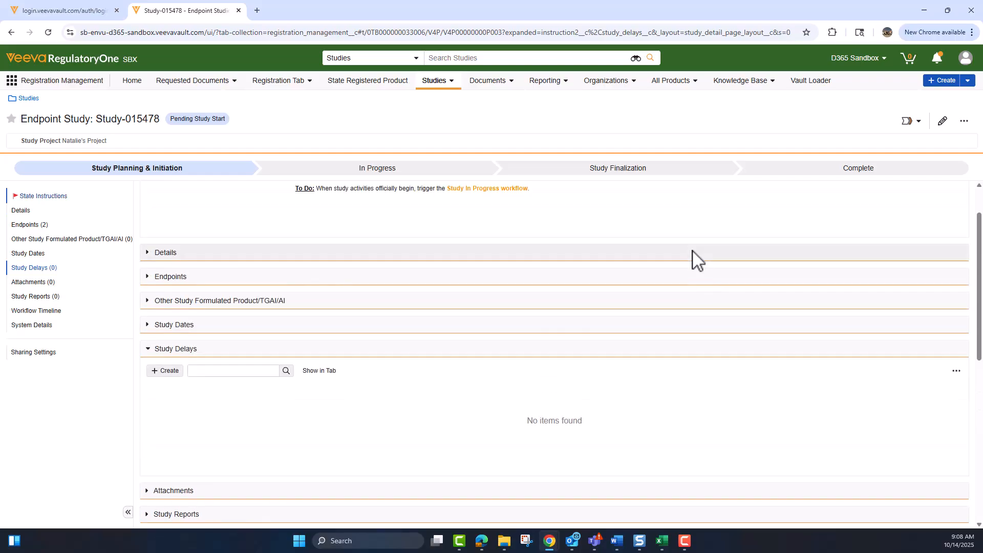
pyautogui.scroll(1, 694, 261)
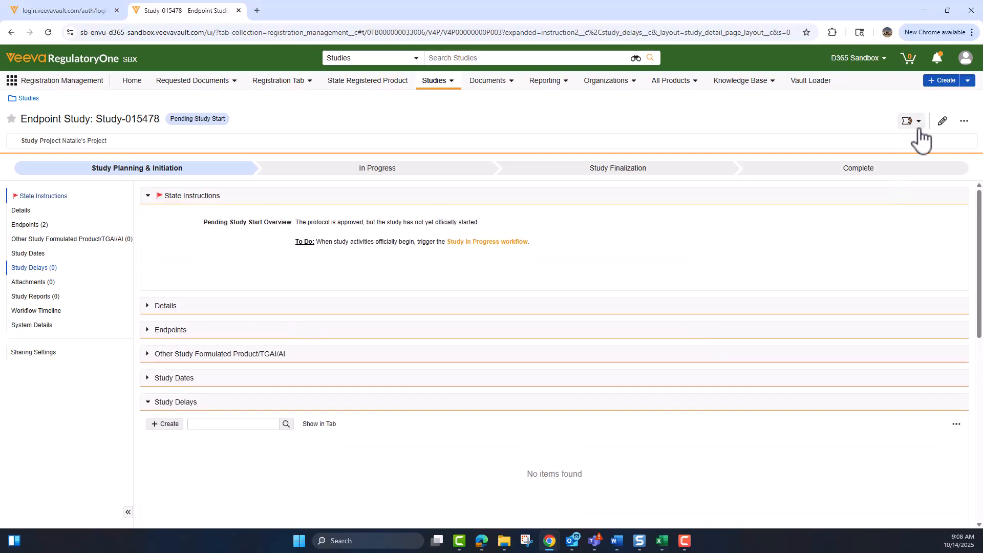
pyautogui.click(919, 127)
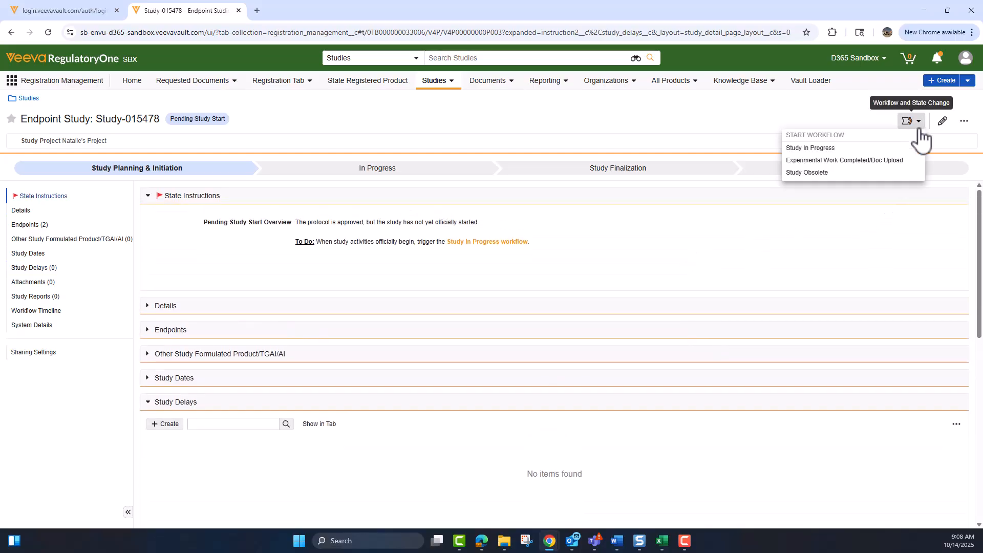
pyautogui.click(849, 148)
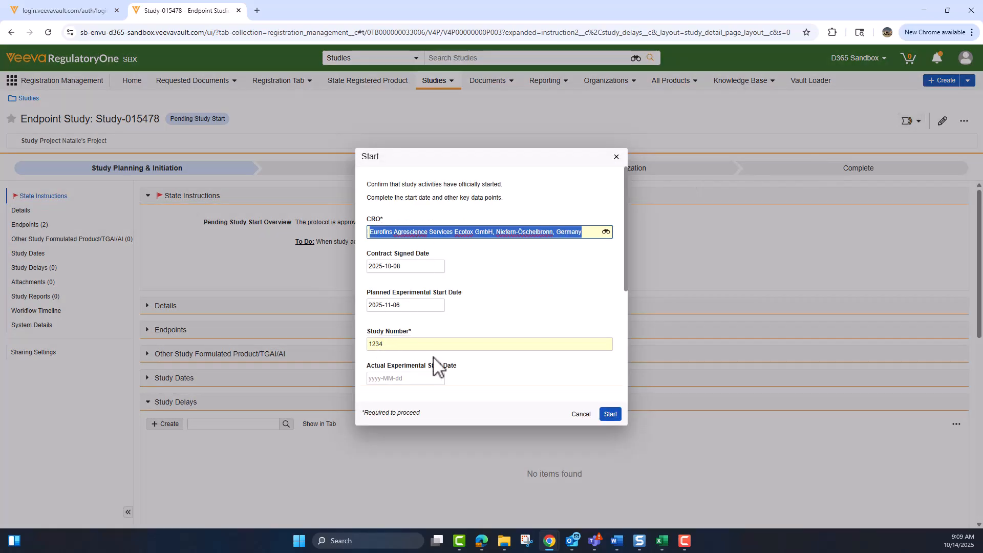
pyautogui.scroll(-1, 436, 358)
pyautogui.click(424, 328)
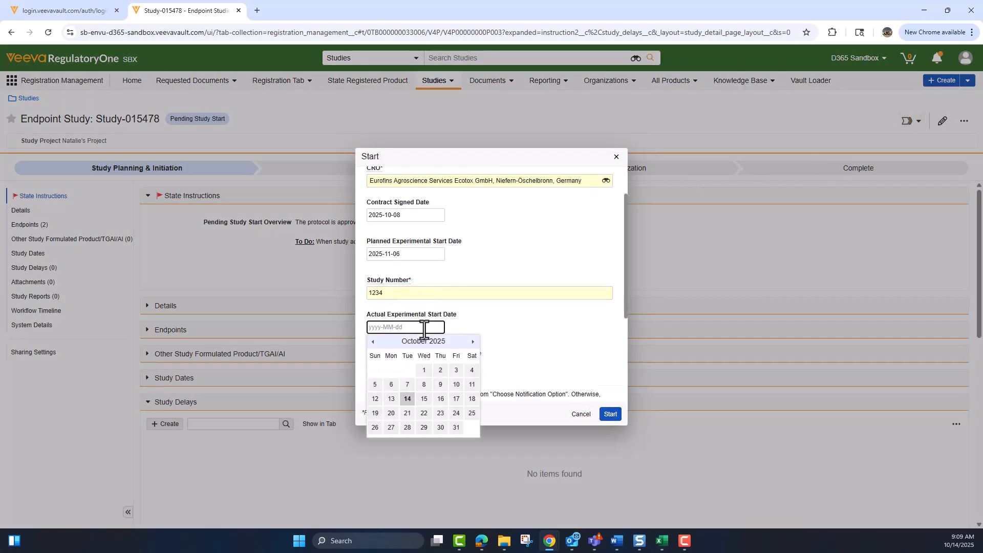
pyautogui.click(472, 341)
pyautogui.click(440, 414)
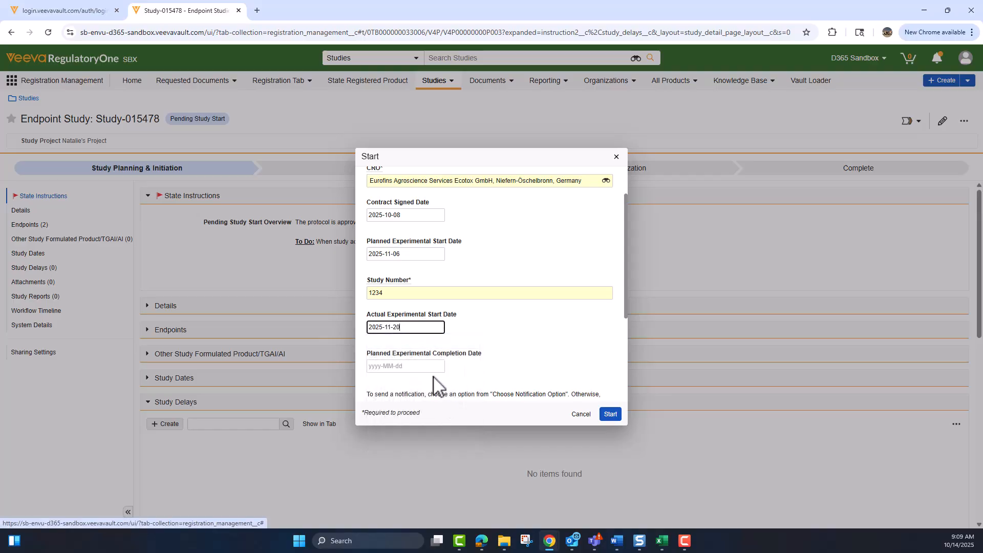
# Set the planned completion date to 2025-11-21 and put the study in progress.
pyautogui.scroll(-2, 435, 384)
pyautogui.click(420, 265)
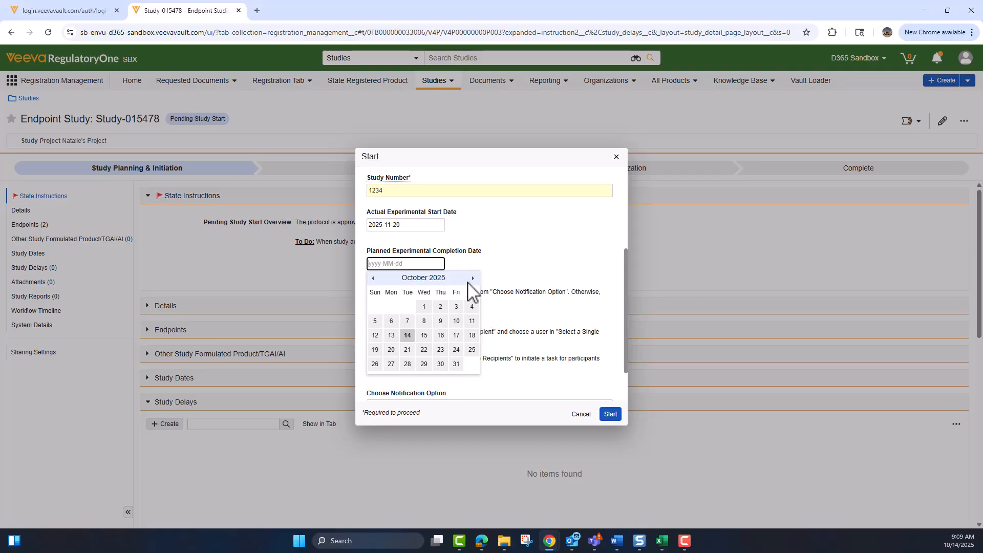
pyautogui.click(472, 278)
pyautogui.click(456, 351)
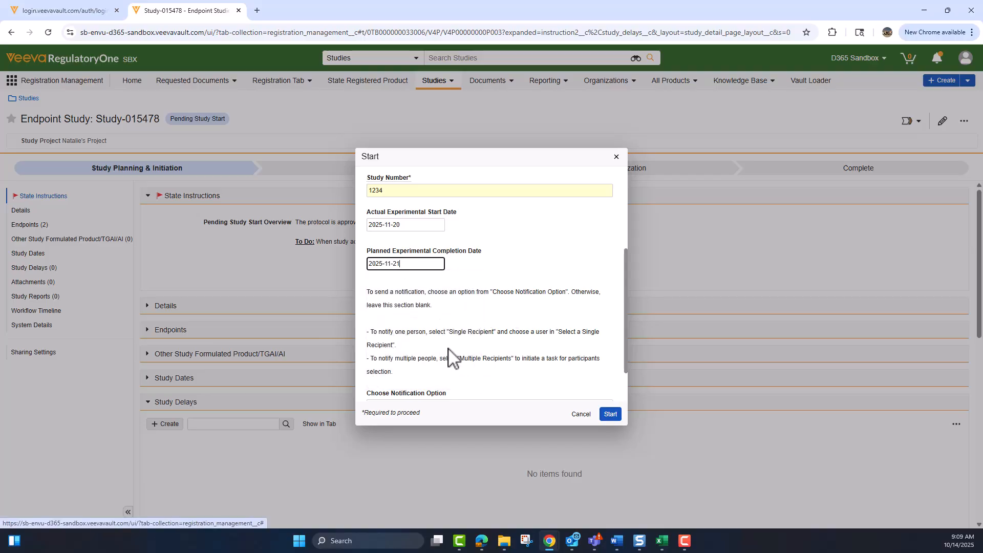
pyautogui.scroll(-1, 451, 356)
pyautogui.click(611, 415)
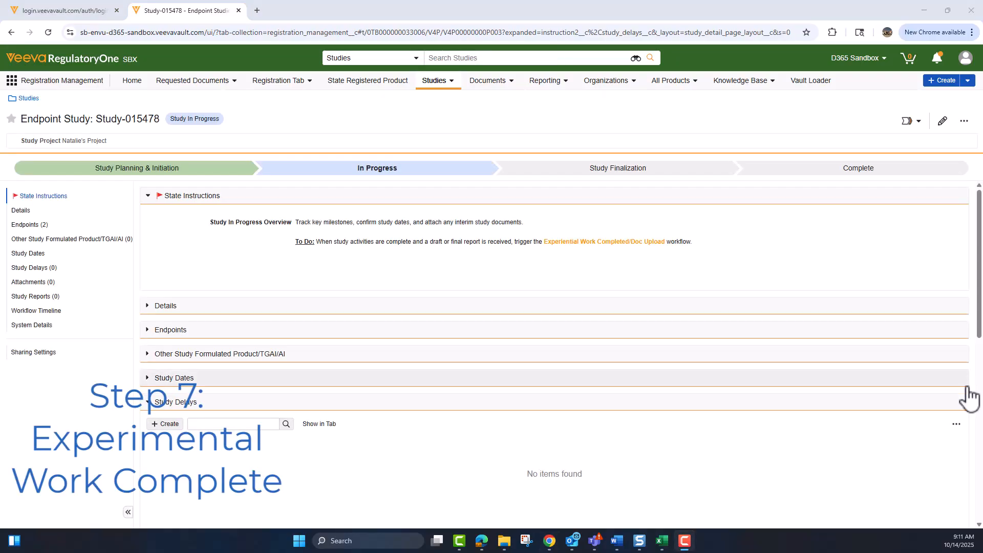
# Launch Experimental Work Completed/Doc Upload with actual completion date 2025-11-28.
pyautogui.click(919, 123)
pyautogui.click(896, 149)
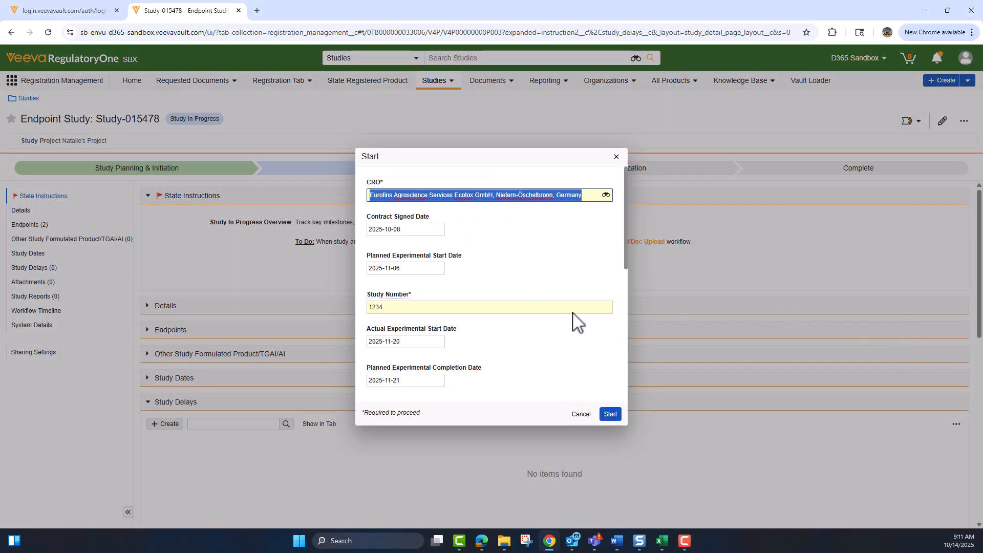
pyautogui.scroll(-2, 494, 280)
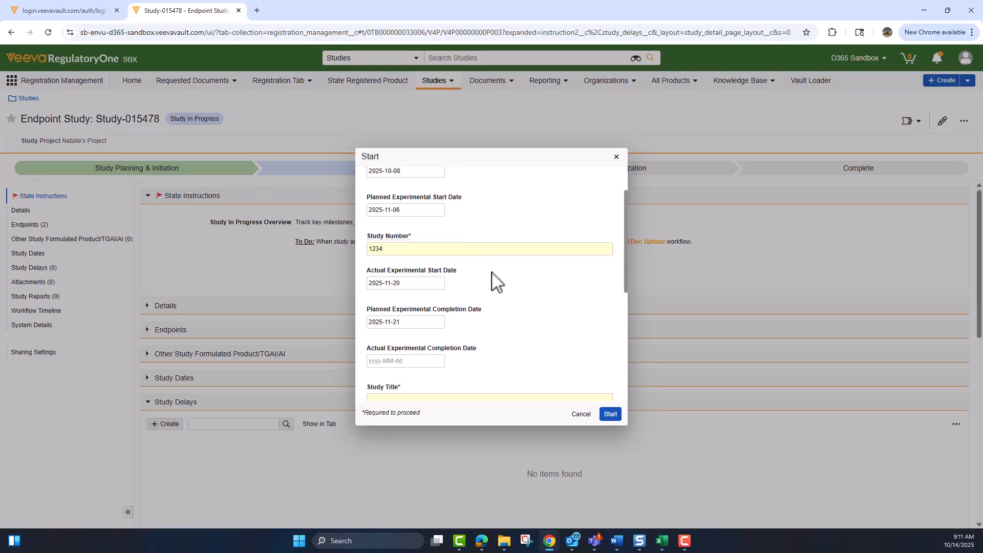
pyautogui.click(420, 318)
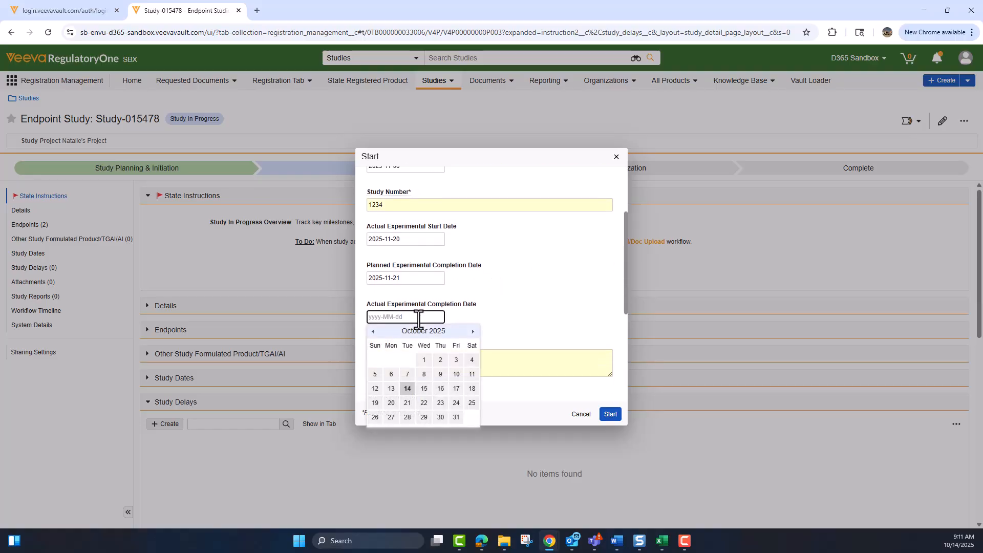
pyautogui.click(473, 332)
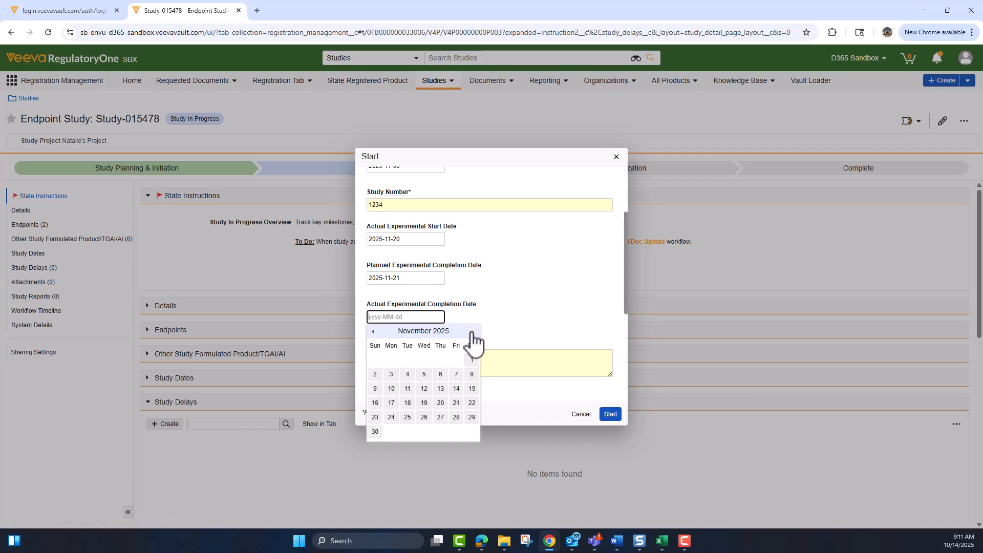
pyautogui.click(456, 417)
pyautogui.click(474, 362)
pyautogui.scroll(-2, 494, 297)
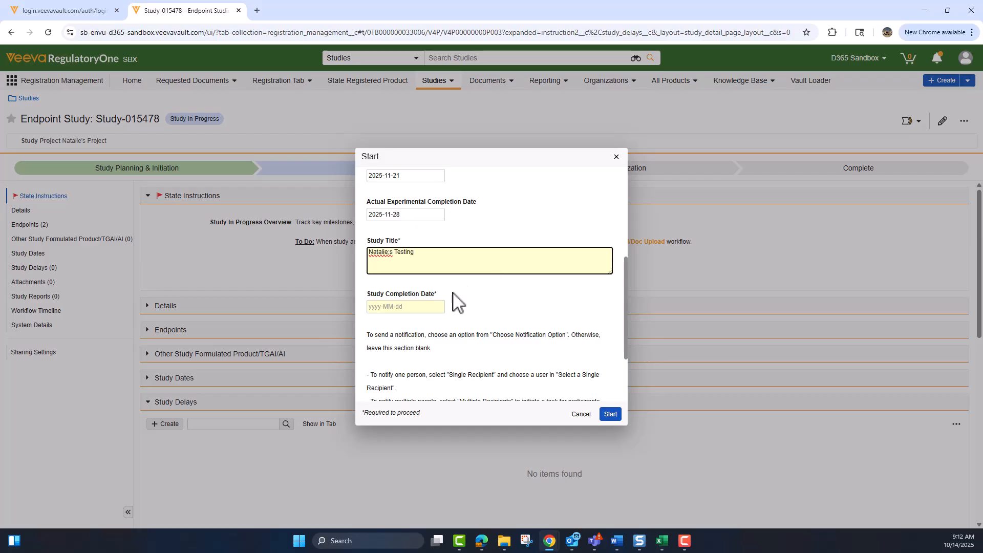
# Set the study completion date to 2025-12-01 and submit the experimental work step.
pyautogui.click(433, 308)
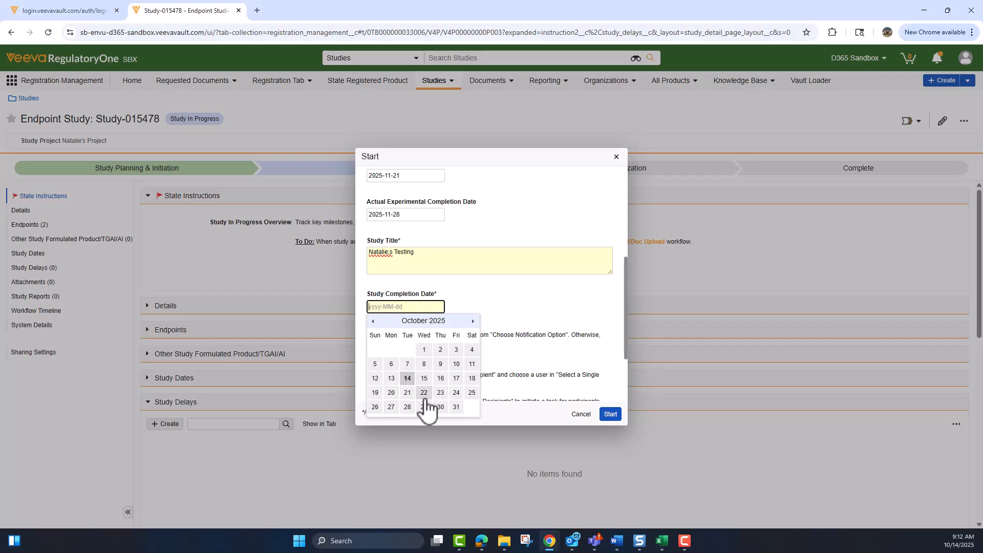
pyautogui.click(473, 321)
pyautogui.click(472, 323)
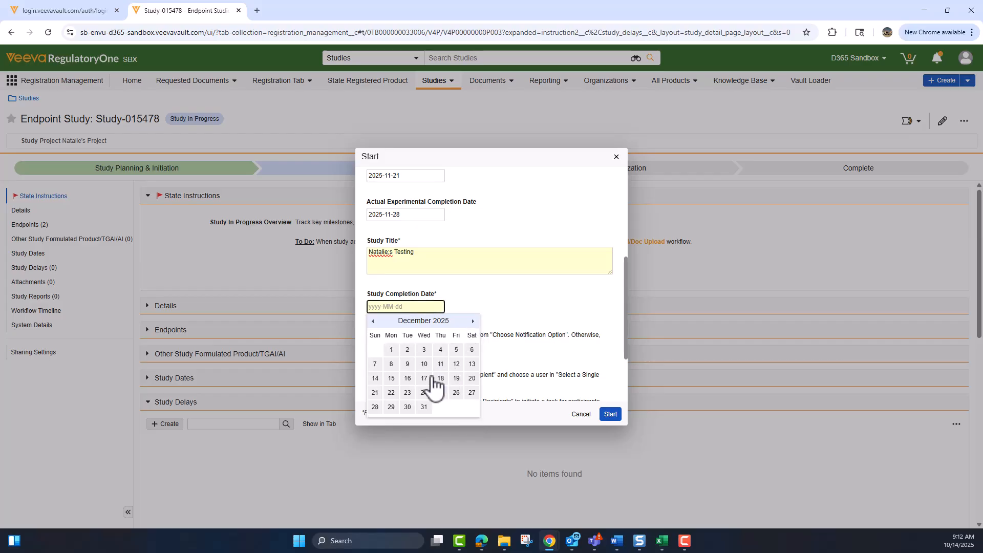
pyautogui.click(391, 351)
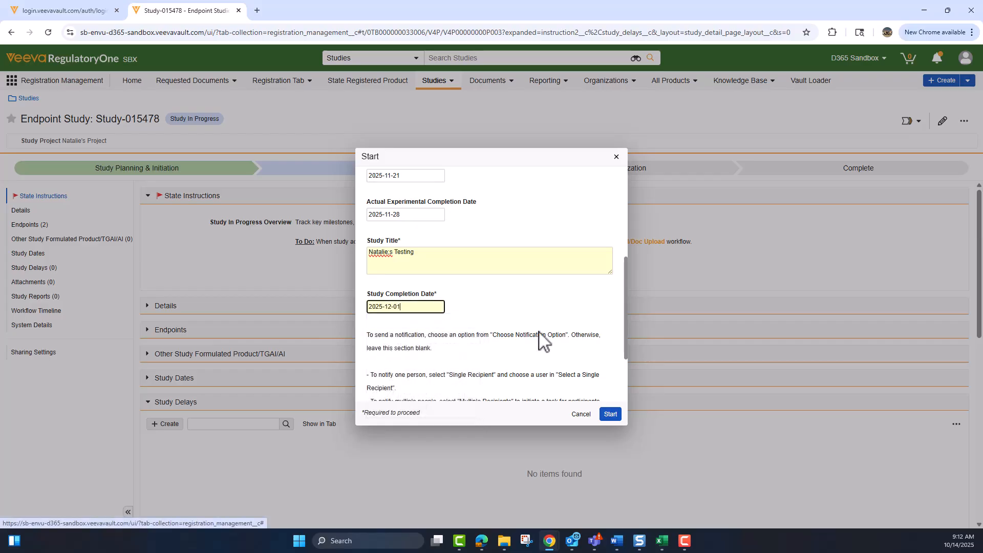
pyautogui.scroll(-2, 538, 333)
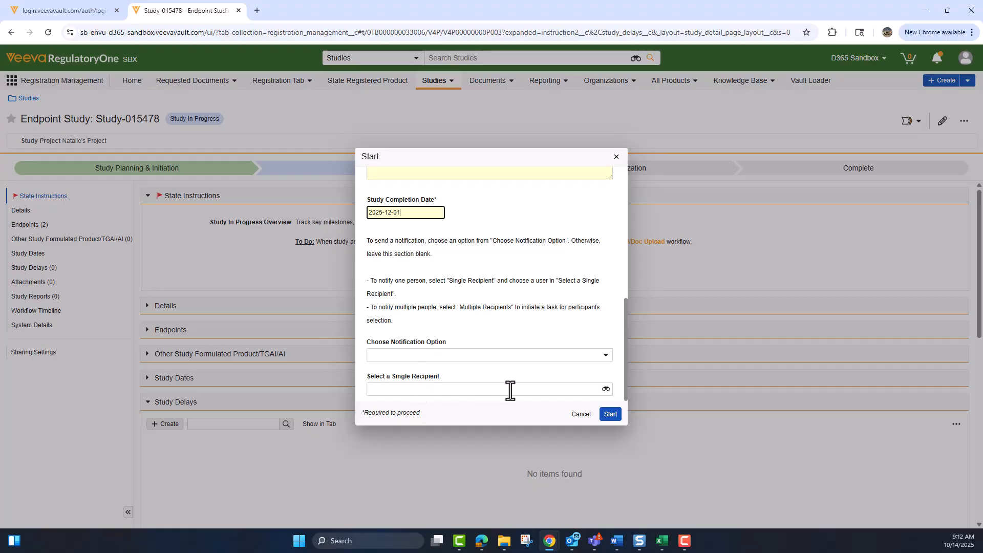
pyautogui.click(611, 419)
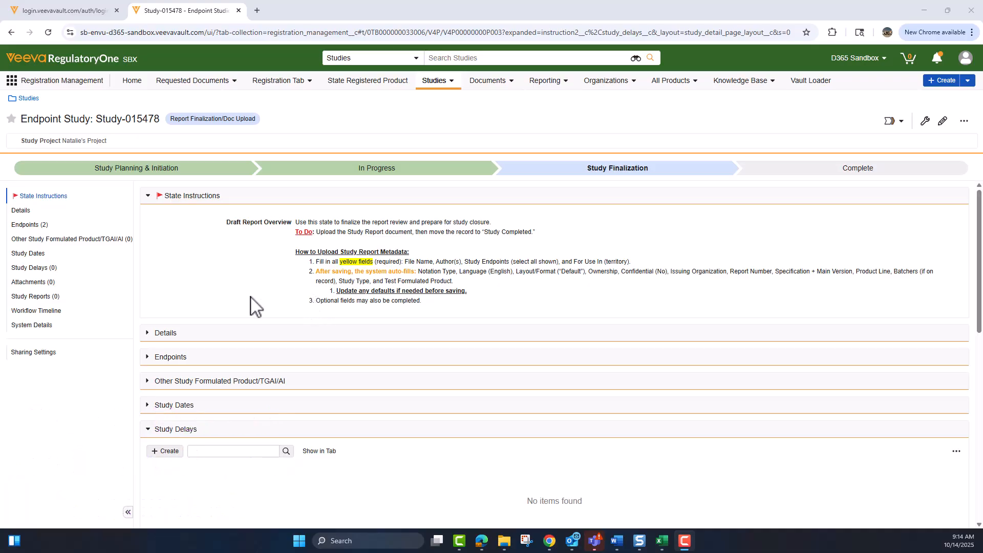
# Add a new study report under Study Reports, creating it with the Upload method.
pyautogui.click(39, 297)
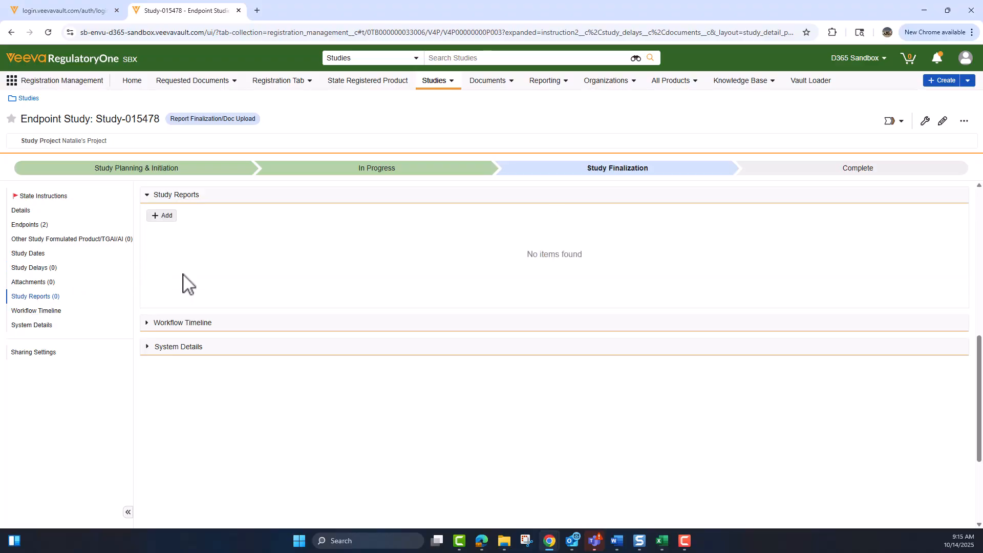
pyautogui.click(155, 218)
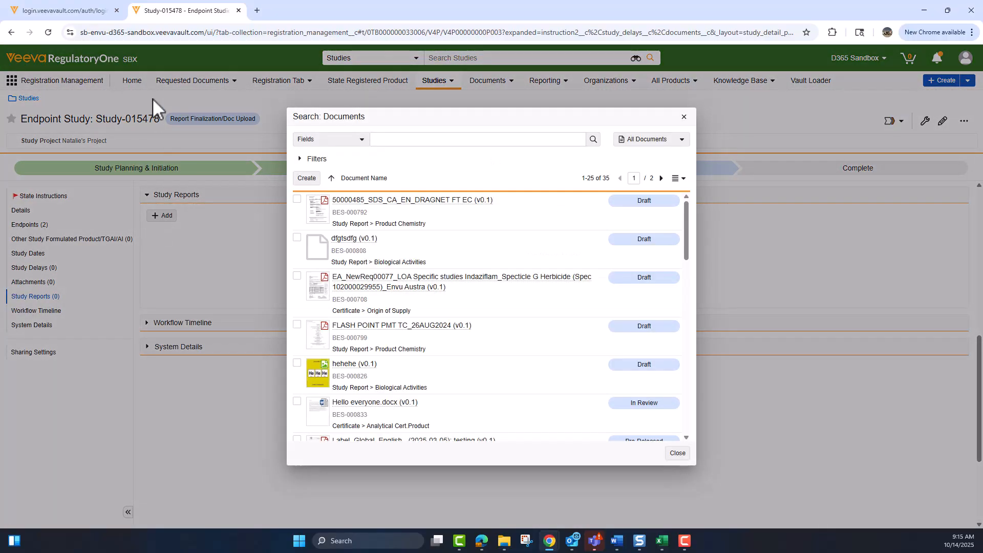
pyautogui.click(305, 179)
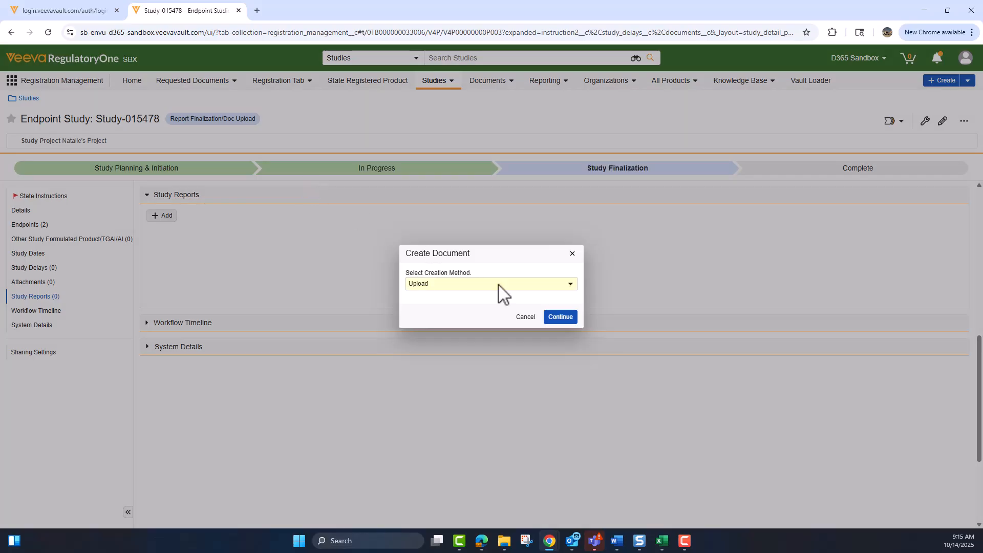
pyautogui.click(564, 317)
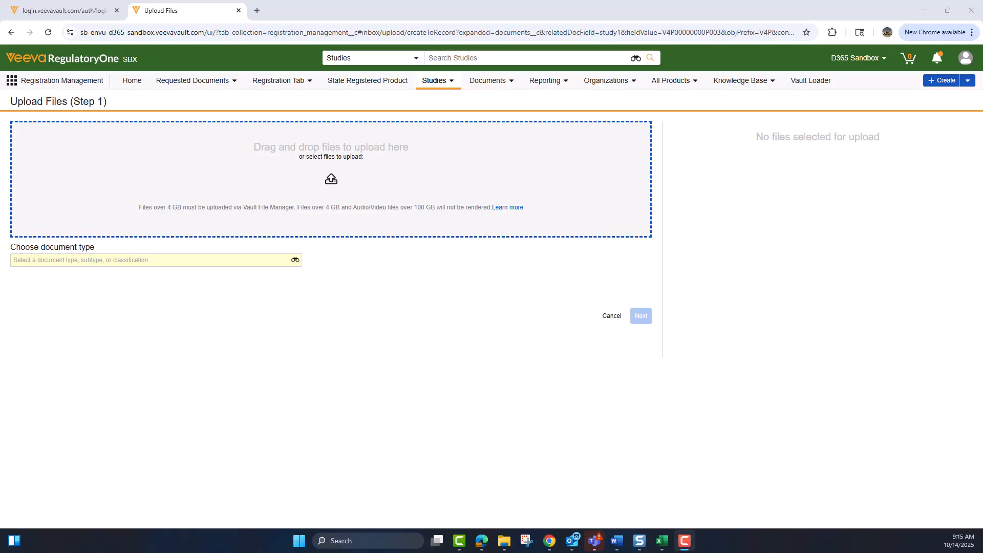
# Upload Final report_KLN_ENVU_2025-4.pdf with document type Study Report › Toxicology and go to Step 2.
pyautogui.moveTo(980, 241); pyautogui.dragTo(373, 171)
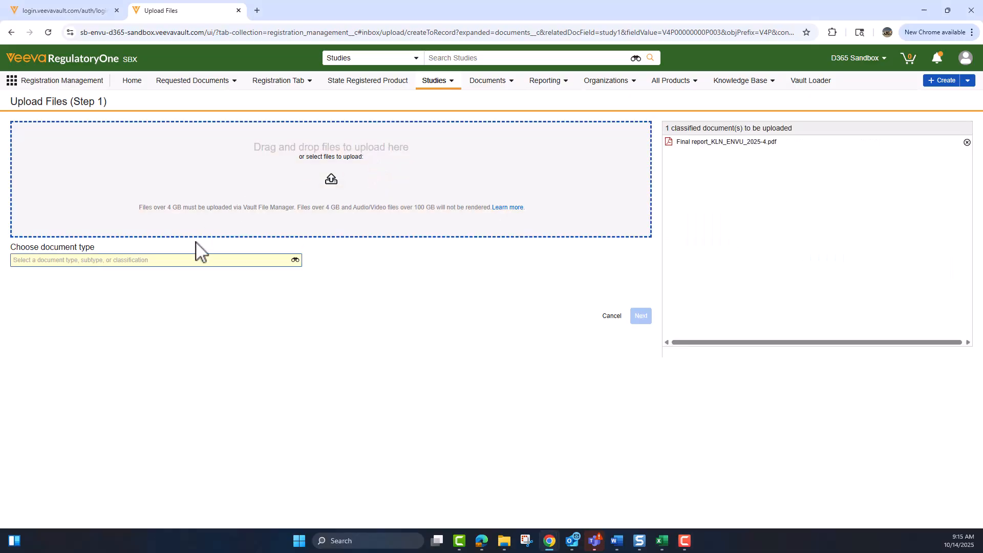
pyautogui.click(189, 263)
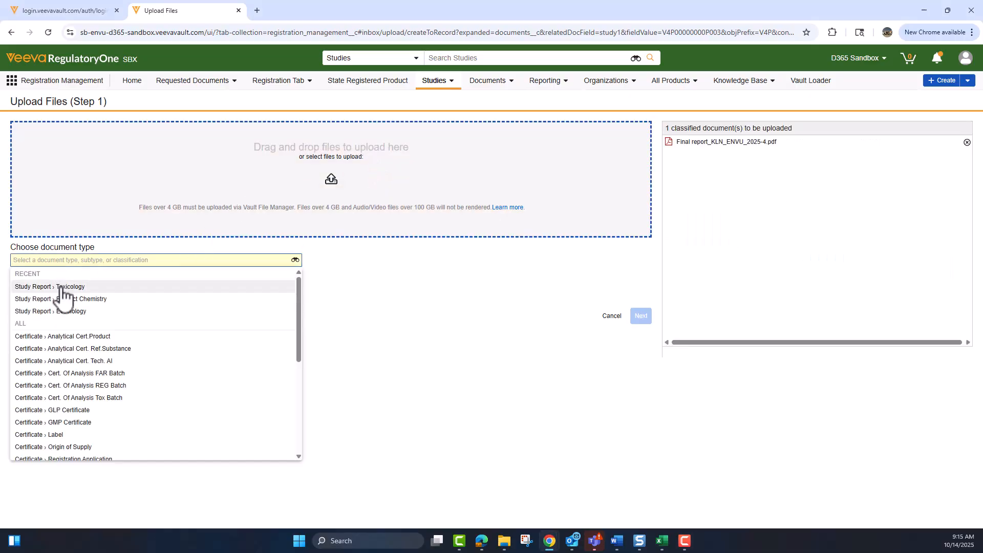
pyautogui.click(62, 290)
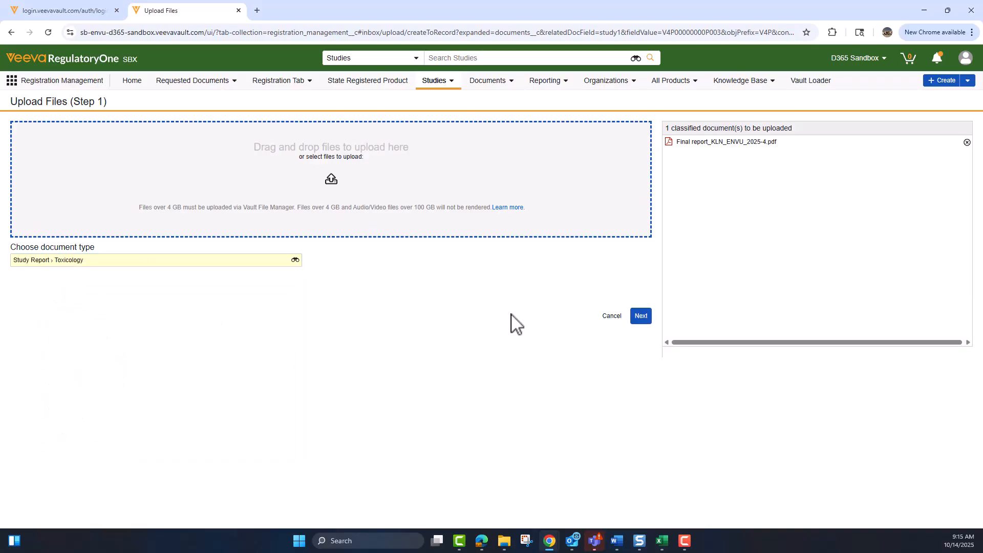
pyautogui.click(643, 318)
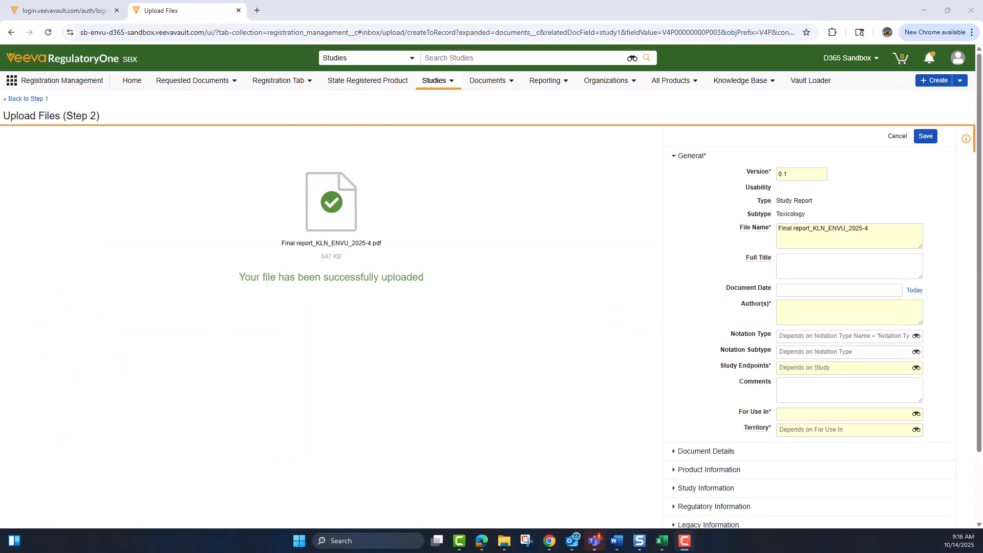
# Enter the report author's name and link study endpoints 02.05.01 and 02.05.05.
pyautogui.click(802, 315)
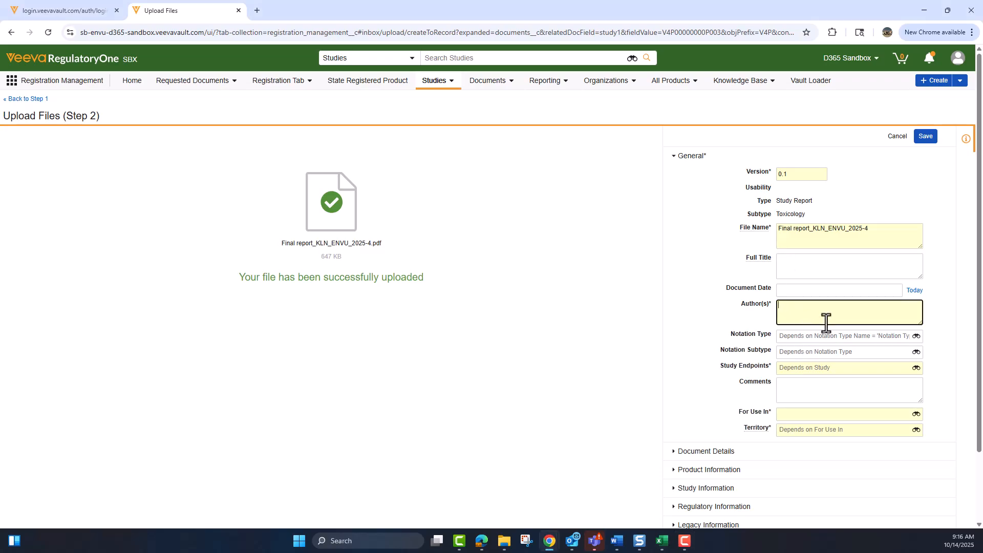
pyautogui.click(805, 368)
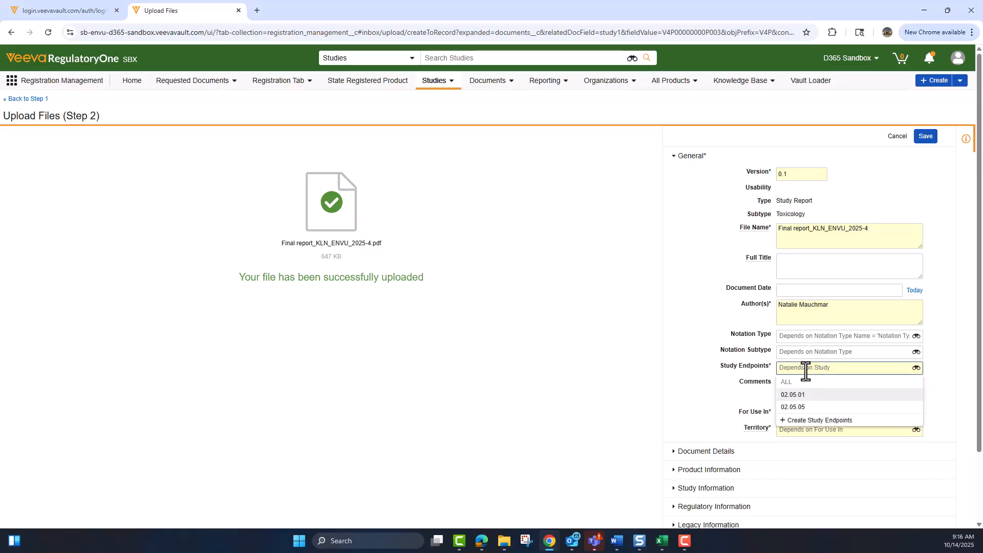
pyautogui.click(806, 395)
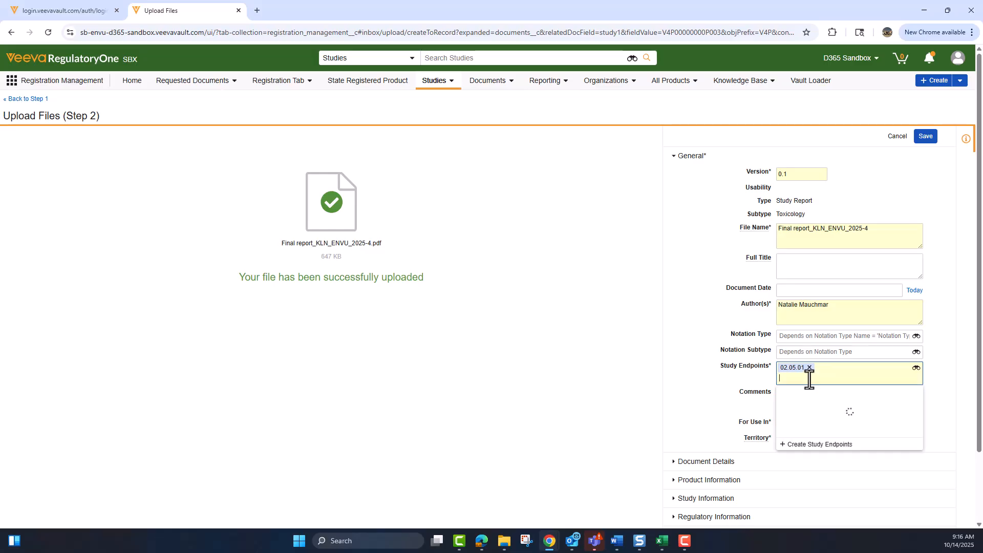
pyautogui.click(808, 407)
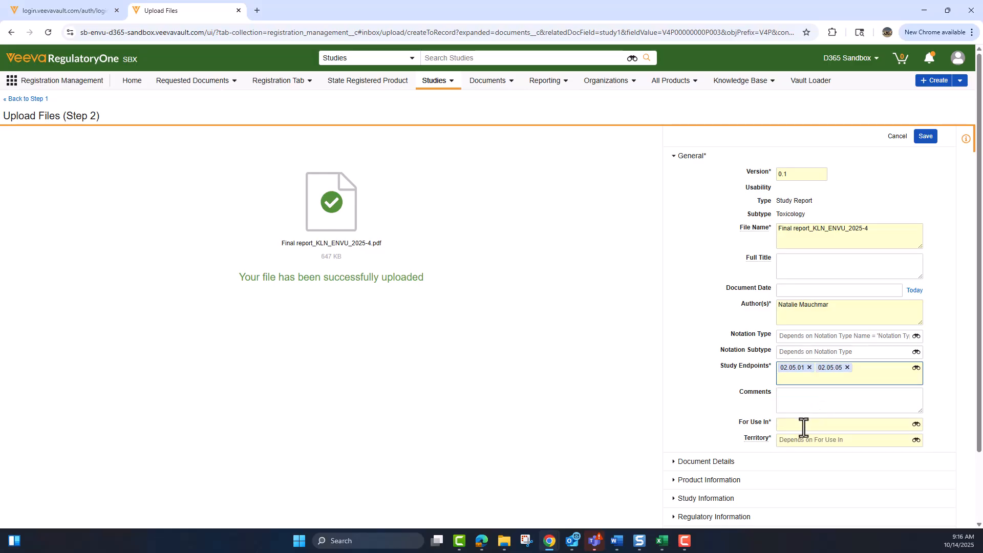
# Set For Use In to Country with territory New Zealand, review the expanded sections, and save.
pyautogui.click(803, 428)
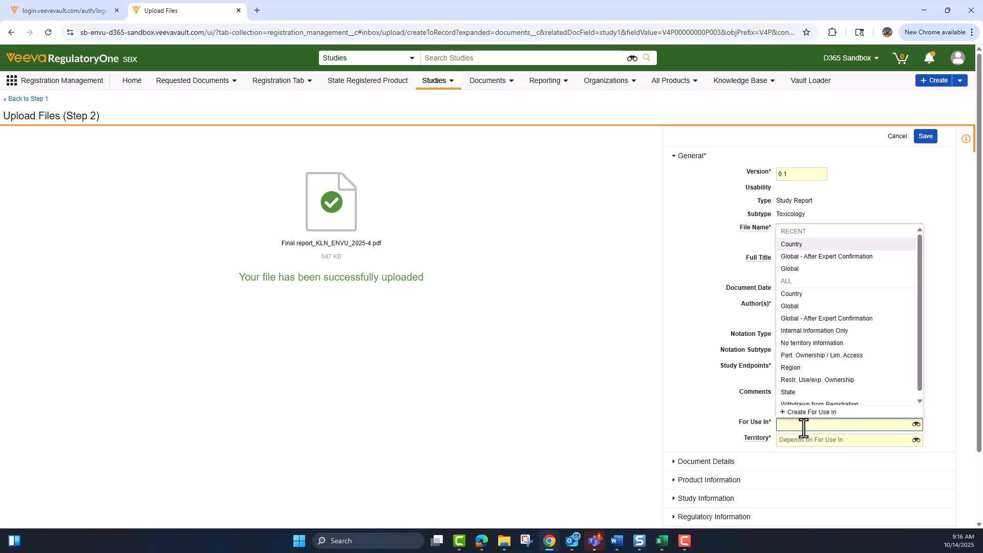
pyautogui.click(803, 246)
pyautogui.click(799, 451)
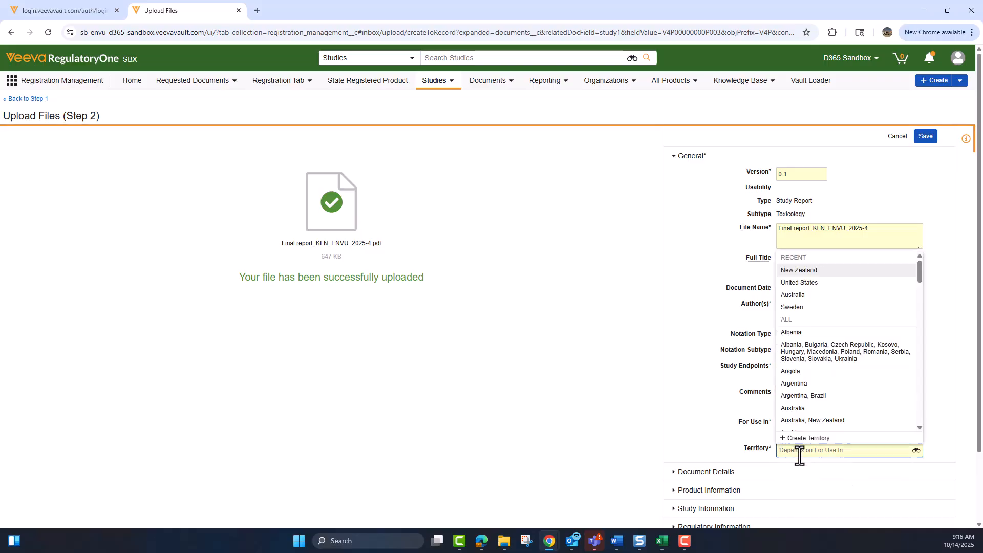
pyautogui.click(810, 272)
pyautogui.scroll(-2, 813, 422)
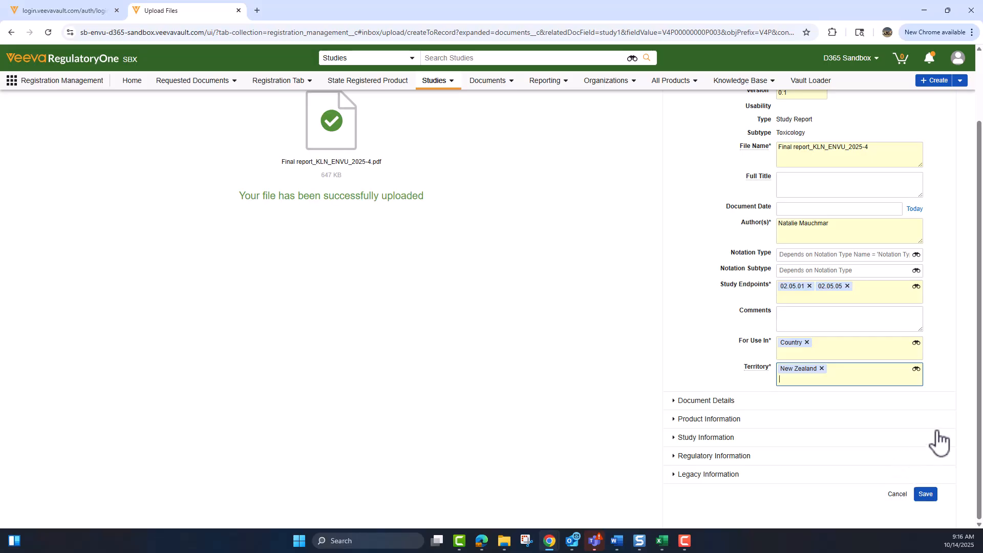
pyautogui.click(750, 420)
pyautogui.scroll(-2, 763, 389)
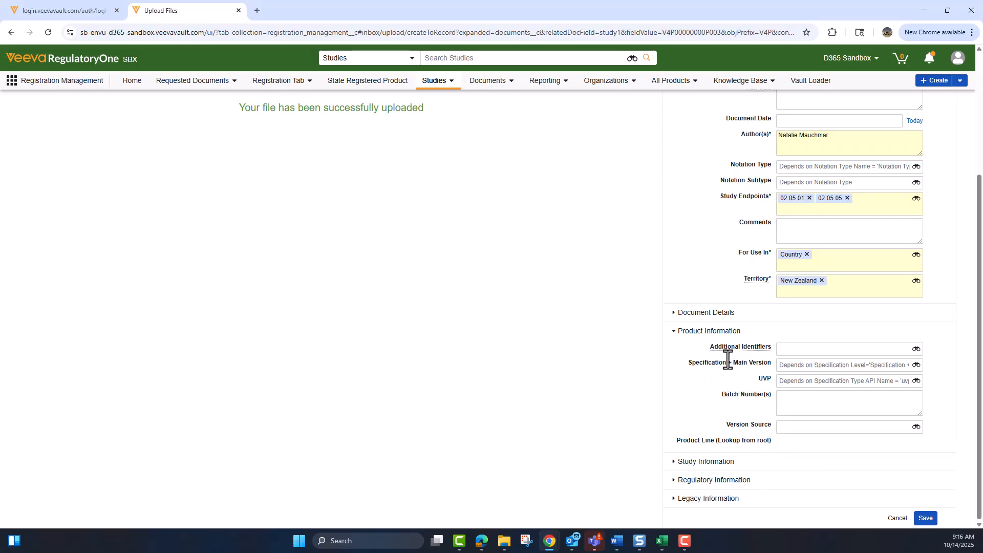
pyautogui.click(717, 313)
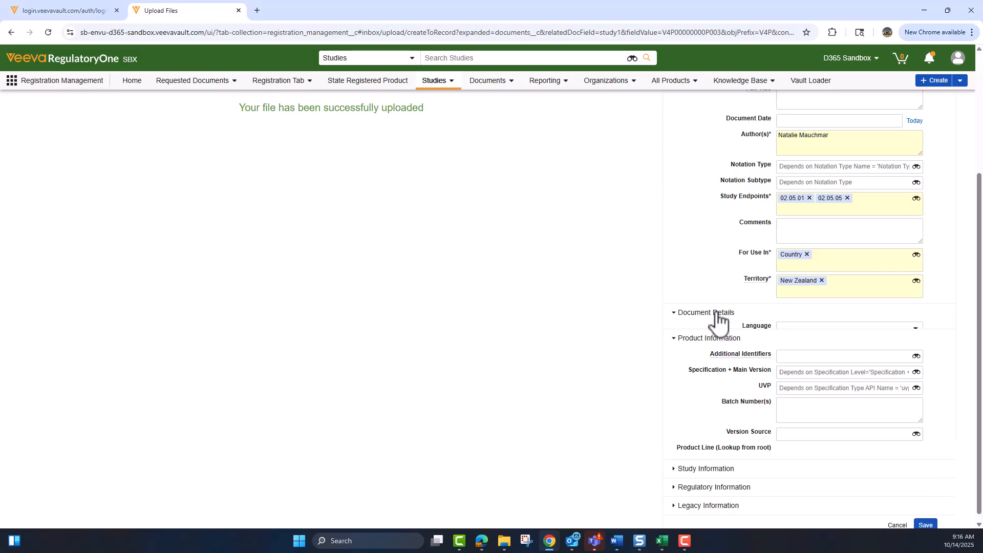
pyautogui.scroll(-1, 738, 423)
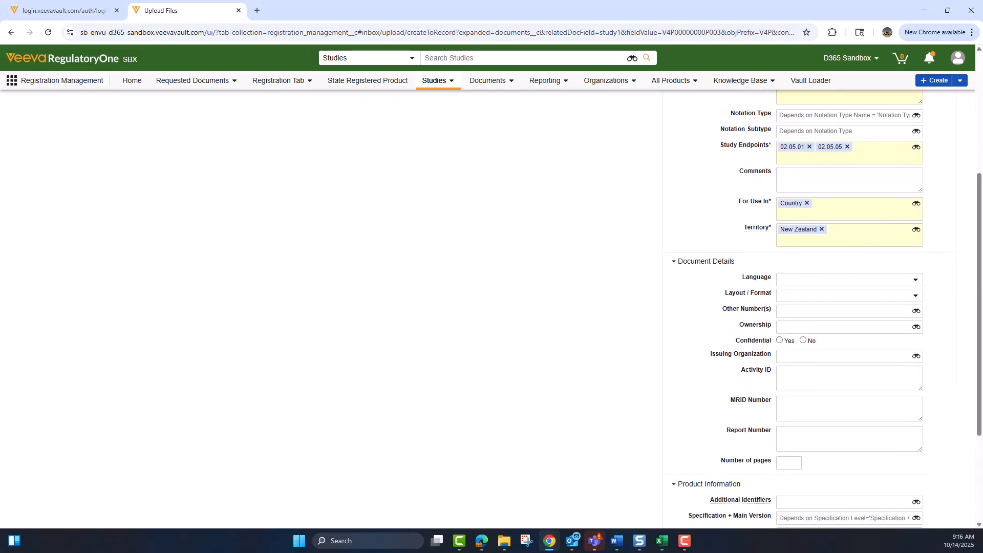
pyautogui.scroll(-3, 878, 395)
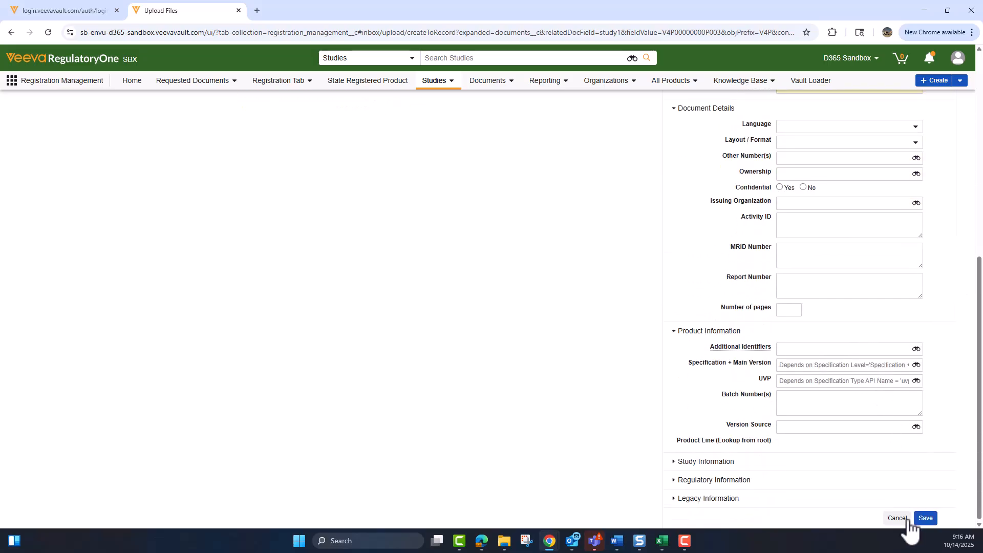
pyautogui.click(928, 519)
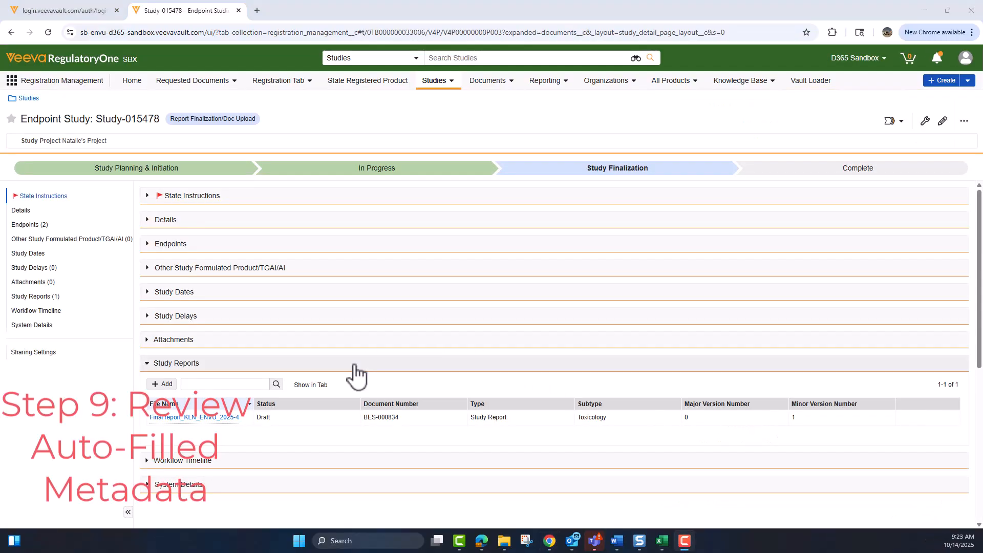
# Open Final report_KLN_ENVU_2025-4 in its own browser tab.
pyautogui.rightClick(221, 423)
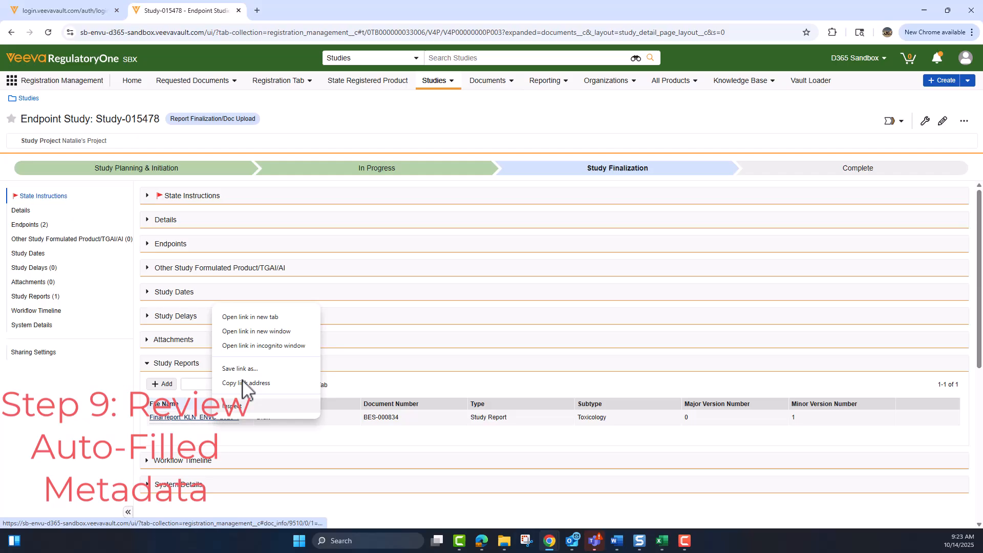
pyautogui.click(251, 318)
pyautogui.click(332, 12)
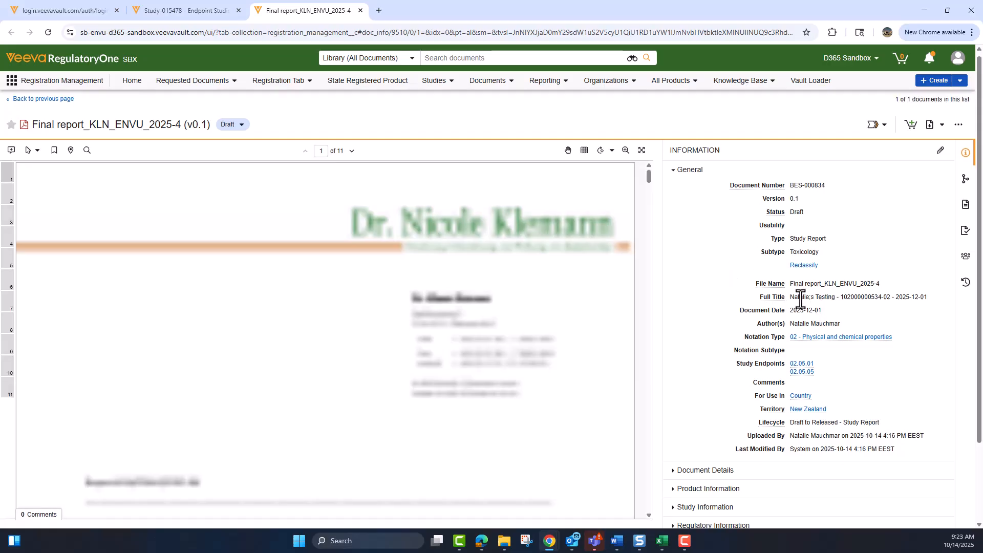
# Review the report's auto-filled Document Details, then go back to the Study-015478 tab.
pyautogui.scroll(-1, 758, 302)
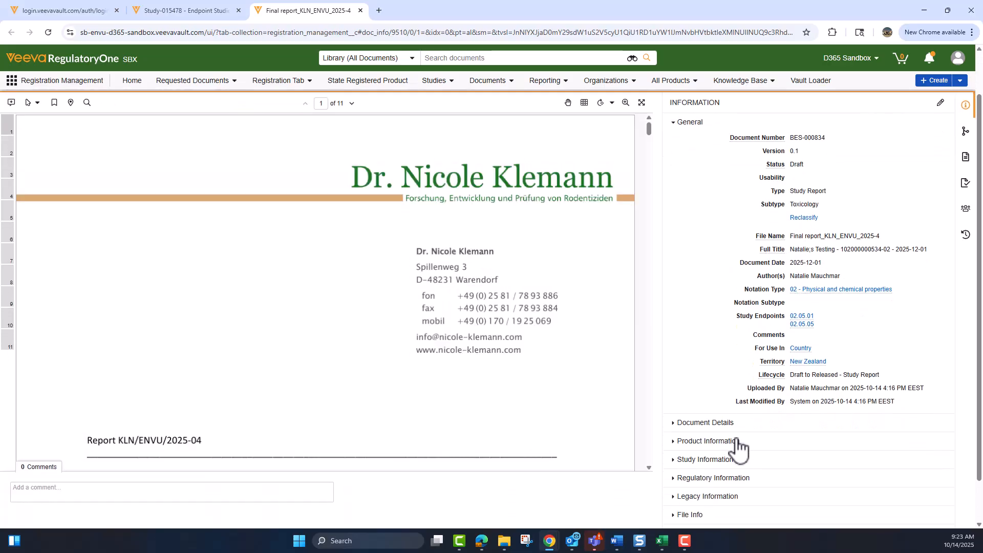
pyautogui.click(736, 424)
pyautogui.scroll(-1, 748, 428)
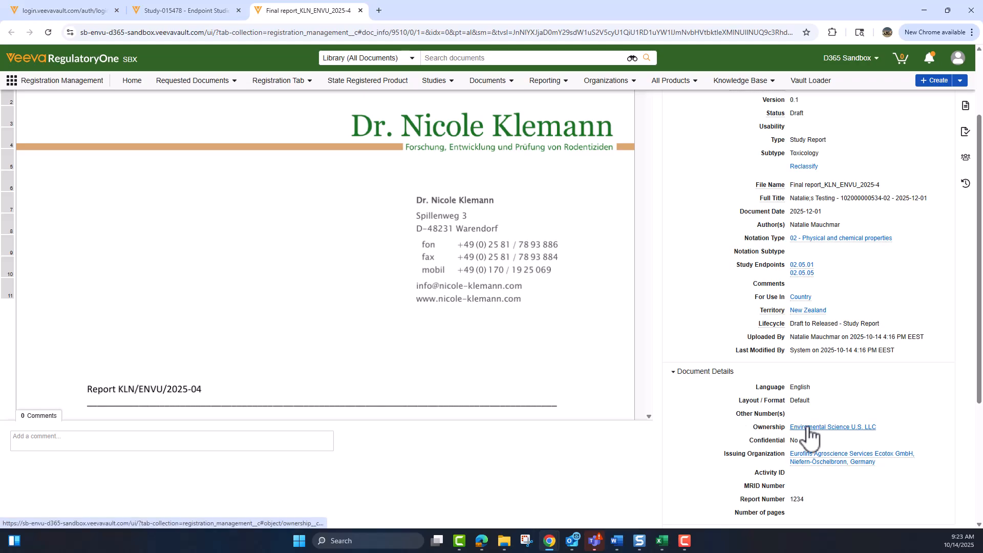
pyautogui.scroll(-1, 808, 436)
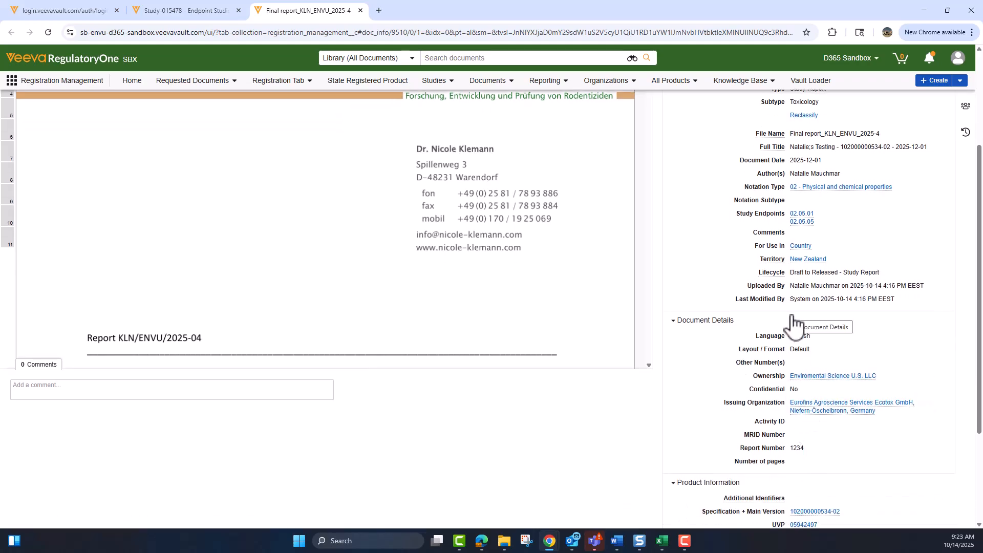
pyautogui.scroll(-3, 802, 410)
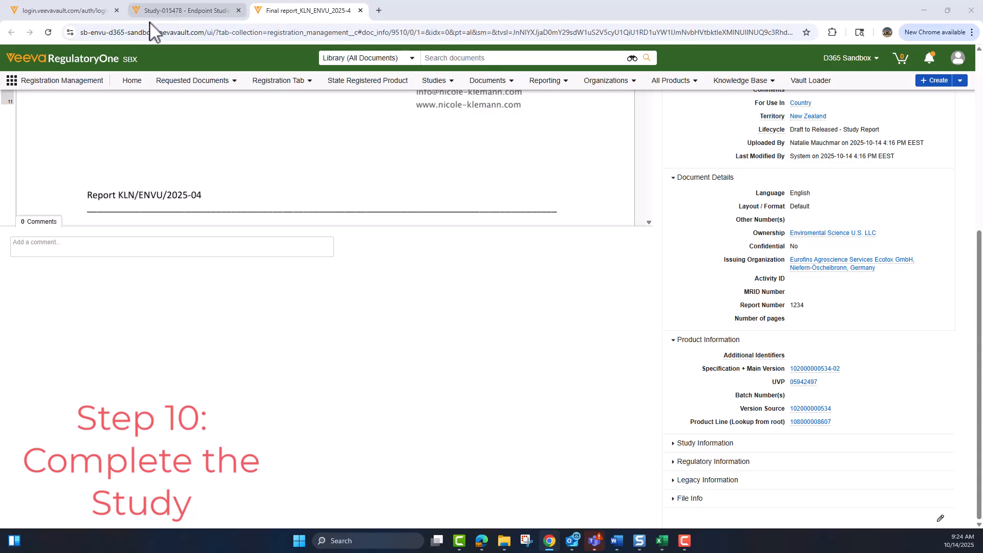
pyautogui.click(180, 11)
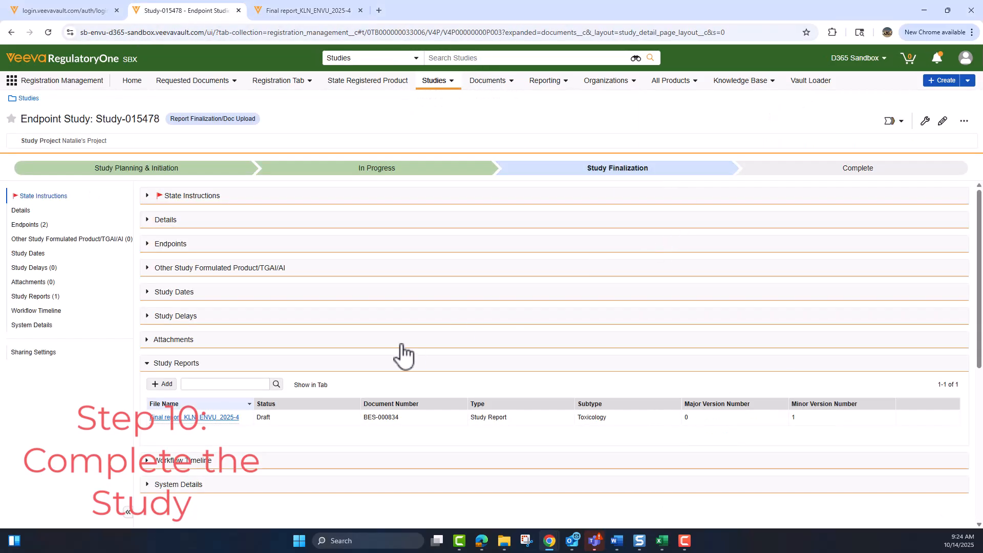
# Start the Study Completed workflow on Study-015478 after reviewing the Start dialog fields.
pyautogui.click(902, 124)
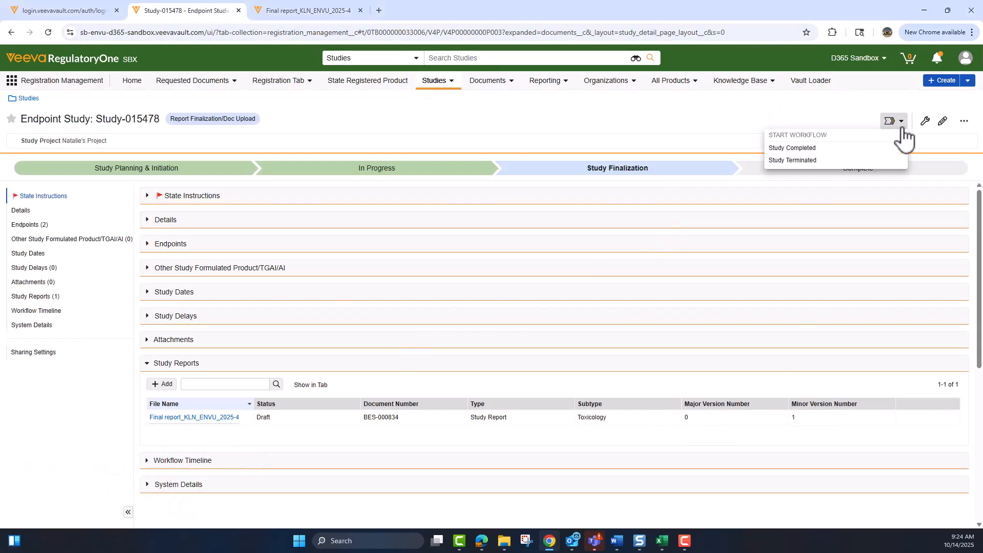
pyautogui.click(842, 150)
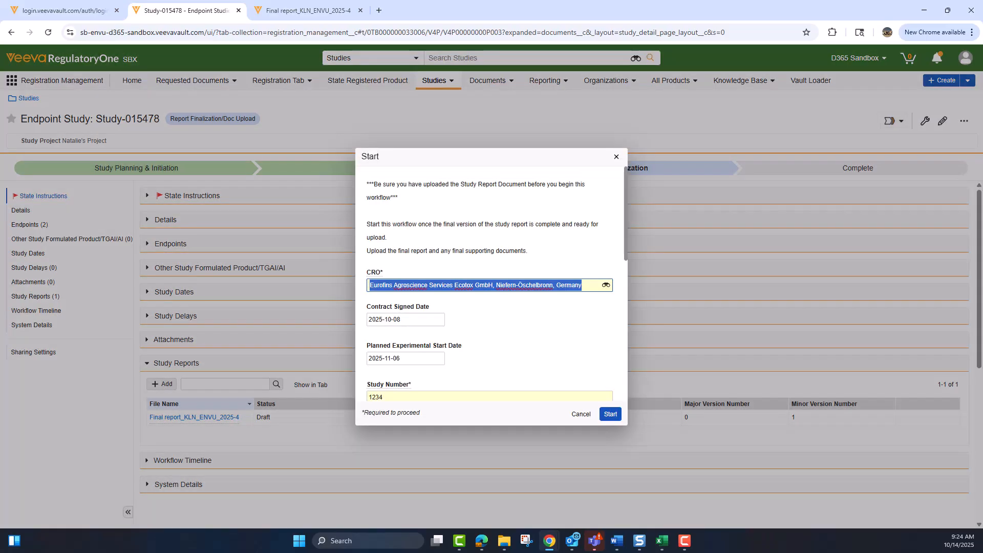
pyautogui.scroll(-6, 504, 343)
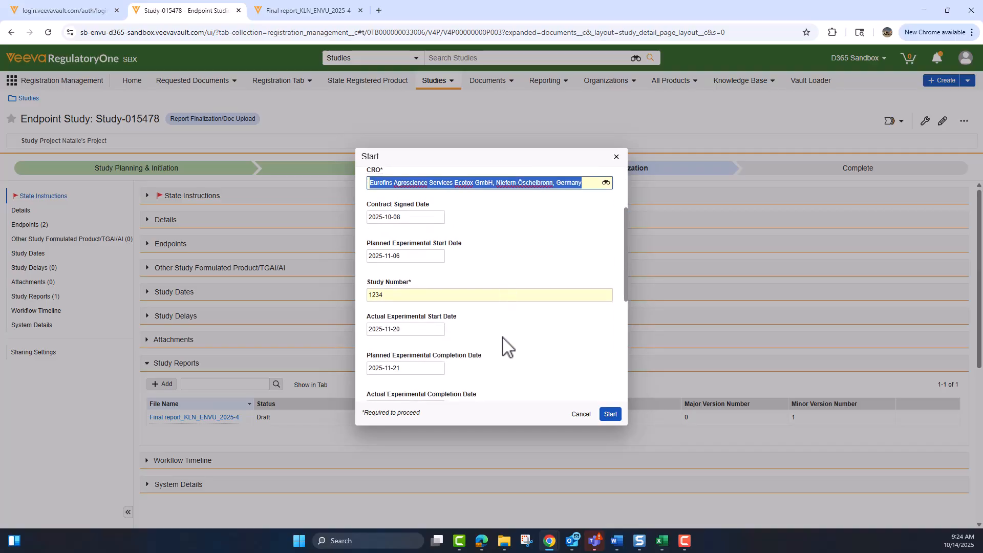
pyautogui.scroll(-3, 502, 341)
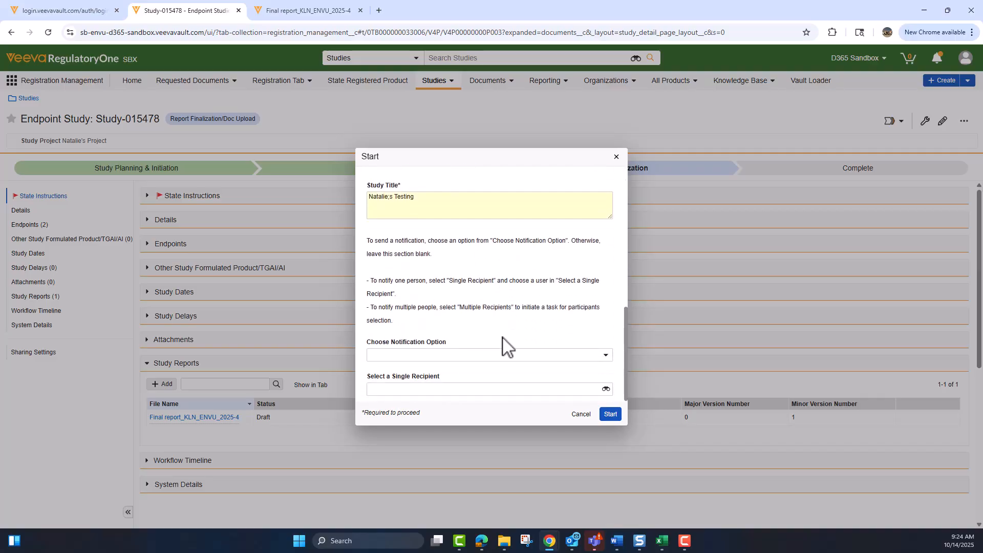
pyautogui.scroll(4, 503, 344)
pyautogui.scroll(-1, 506, 347)
pyautogui.scroll(-2, 506, 347)
pyautogui.click(611, 415)
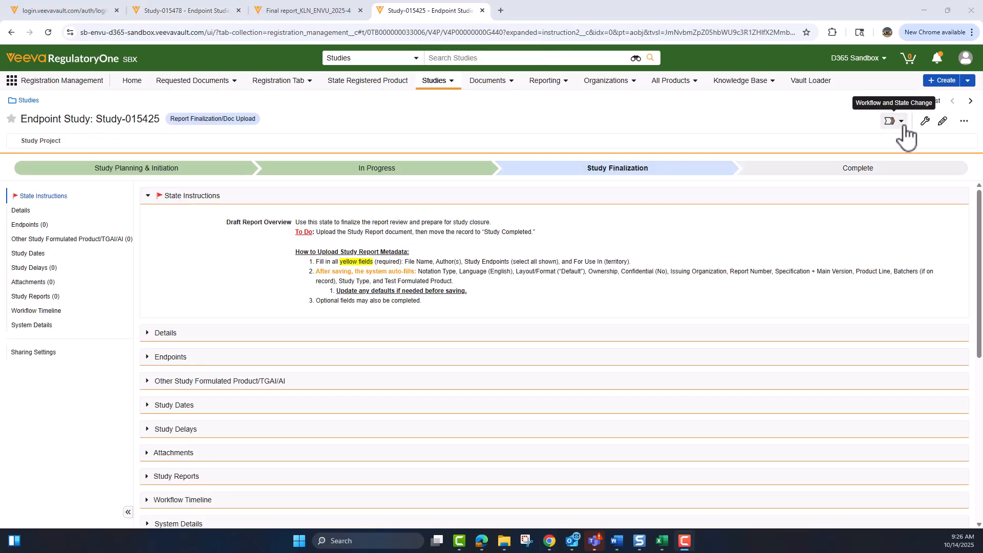
# Choose the Study Completed with AE Screening workflow for Study-015425.
pyautogui.click(904, 128)
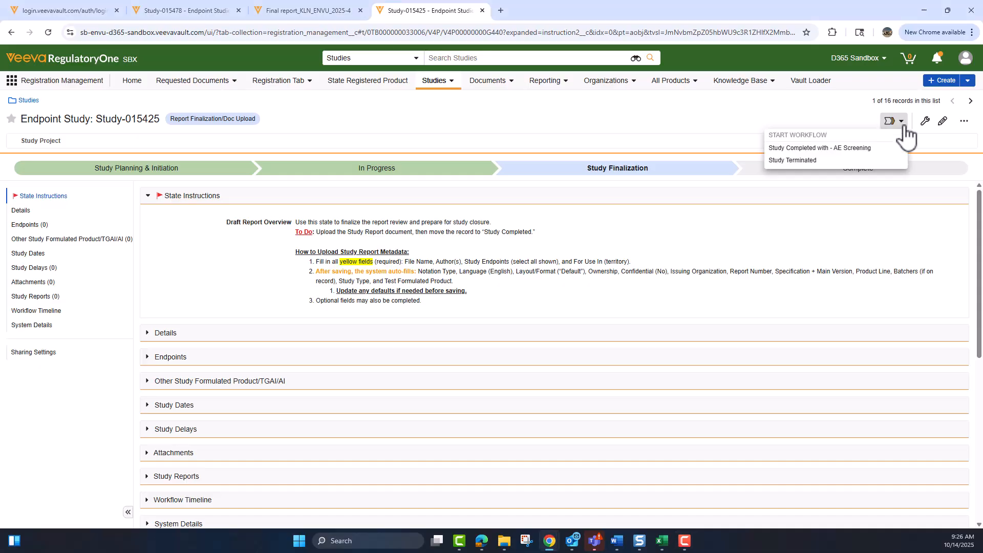
pyautogui.click(830, 149)
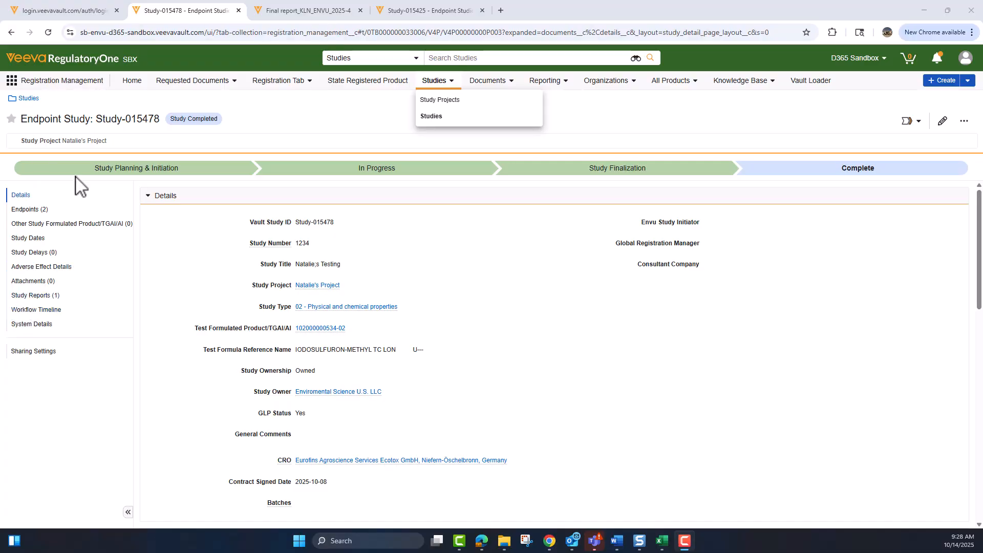
# Open Final report_KLN_ENVU_2025-4 from Study Reports in a new tab and start its Direct Release.
pyautogui.click(33, 298)
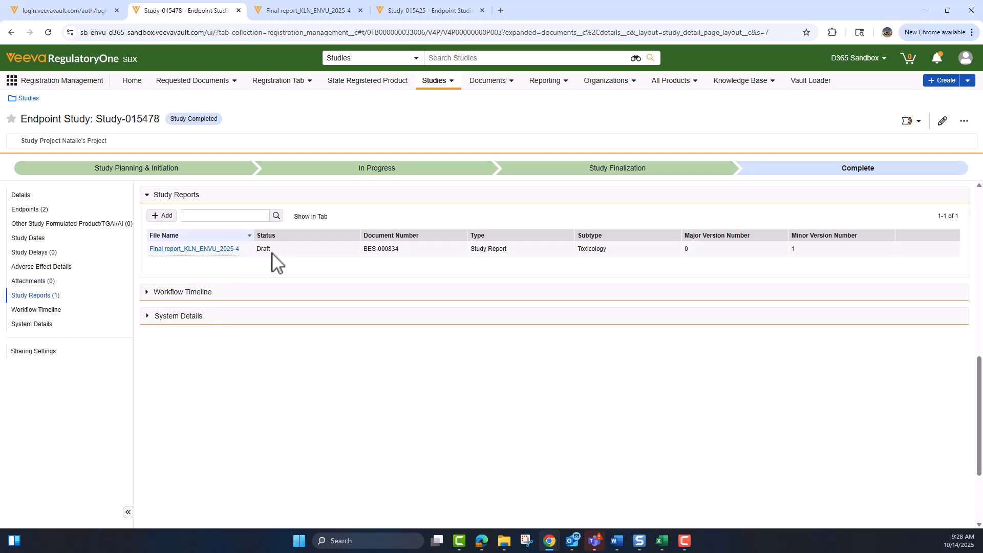
pyautogui.rightClick(201, 254)
pyautogui.click(244, 266)
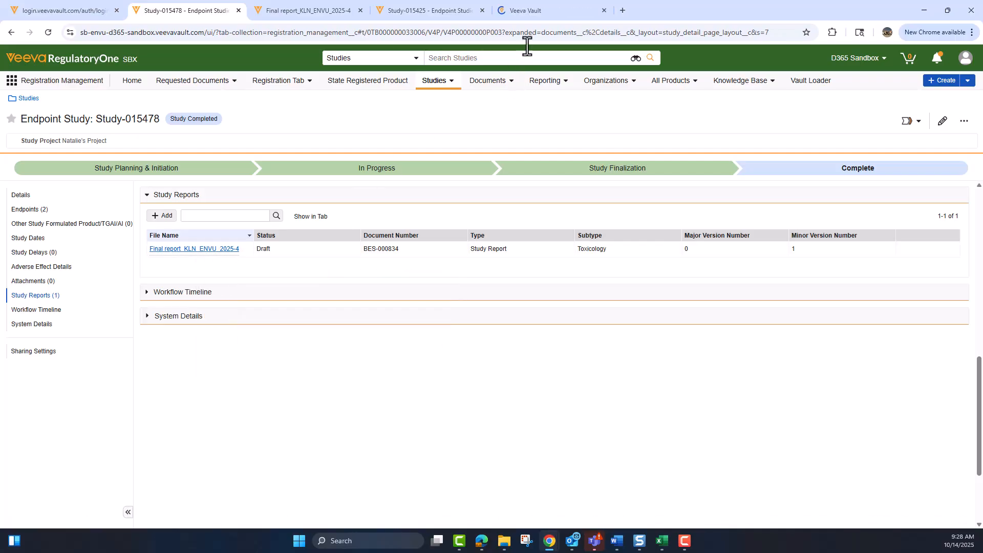
pyautogui.click(526, 9)
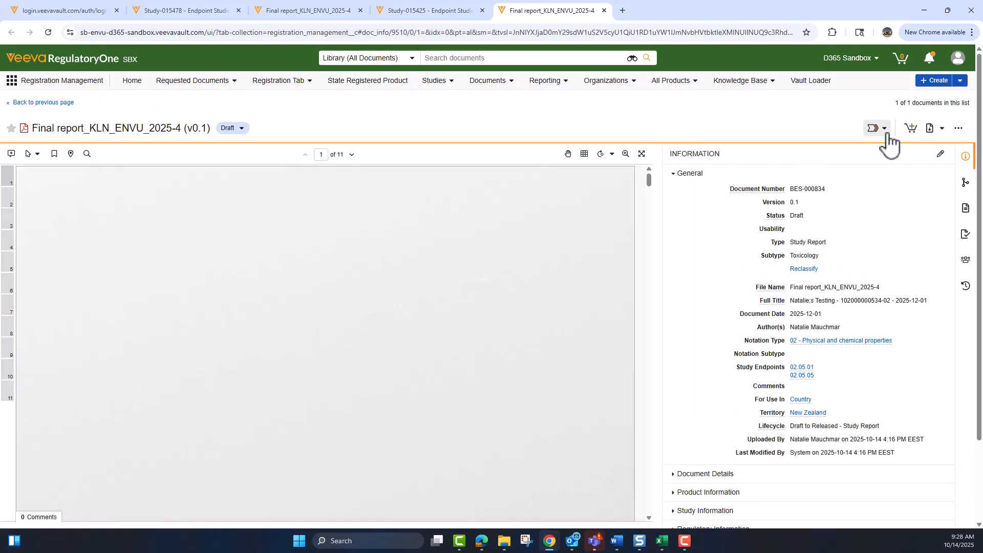
pyautogui.click(877, 129)
pyautogui.click(799, 155)
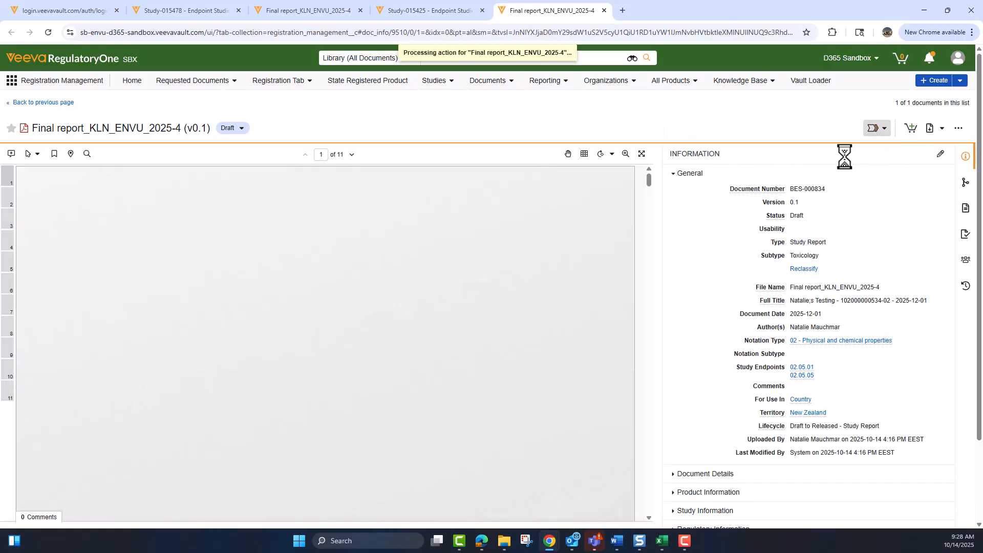